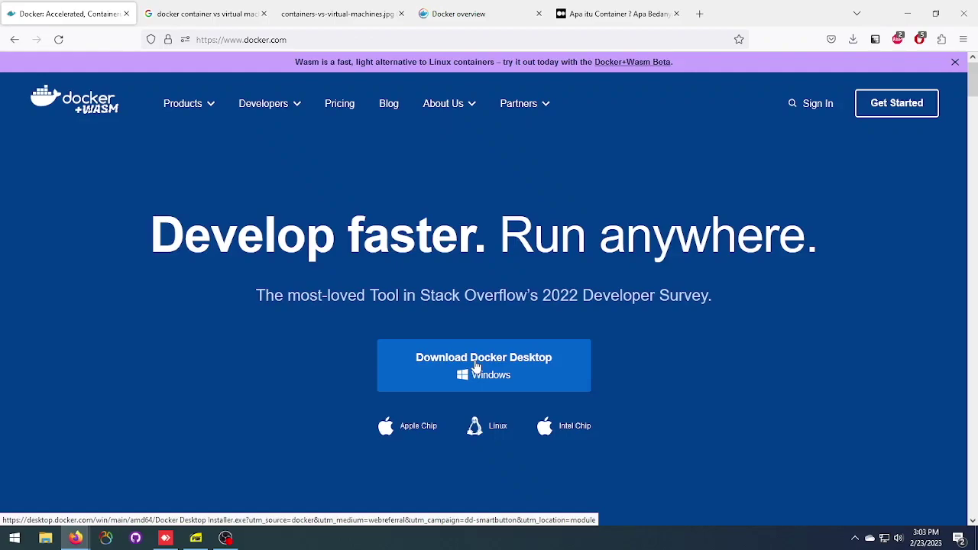
Run Docker Desktop Installer.exe from the Downloads folder and start the installation with the desktop shortcut option enabled.
drag(151, 228, 807, 238)
click(121, 336)
click(853, 39)
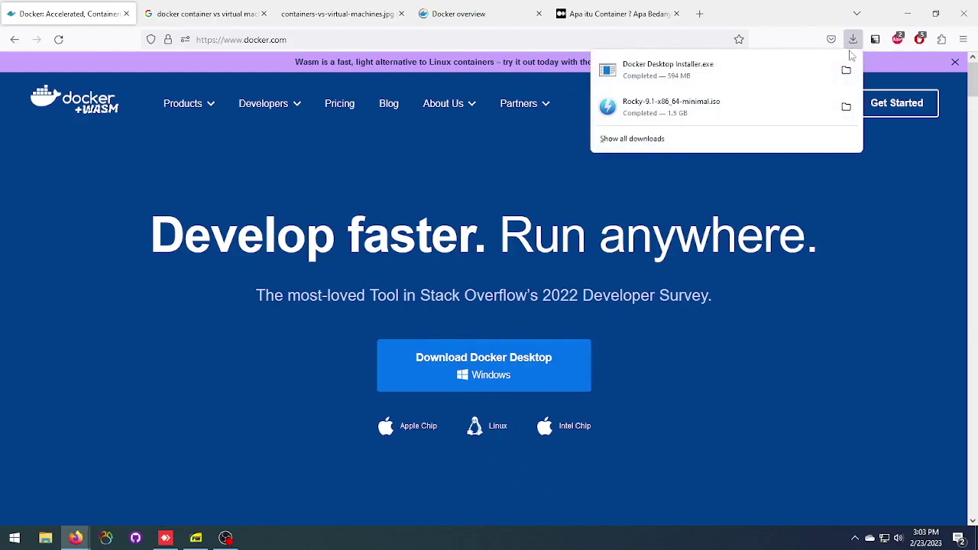
click(846, 70)
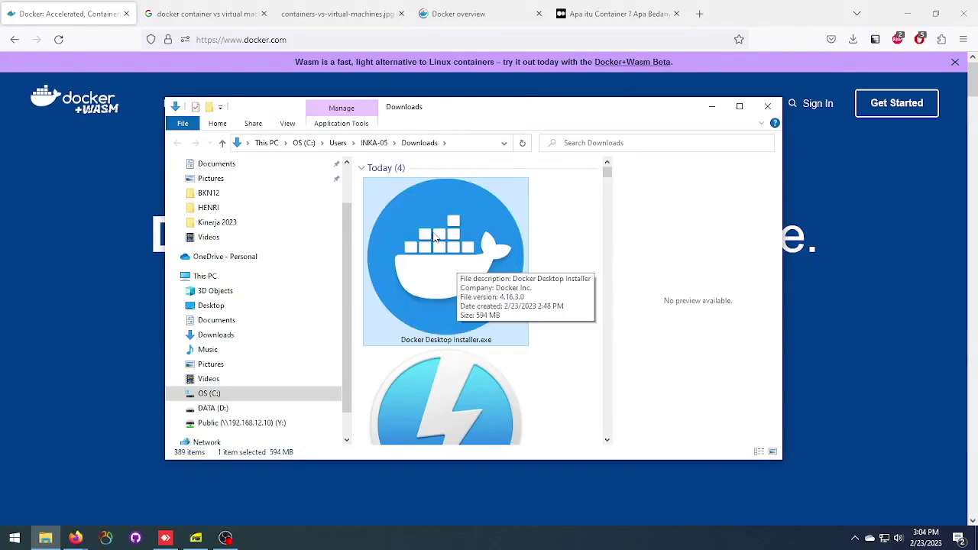
double_click(435, 238)
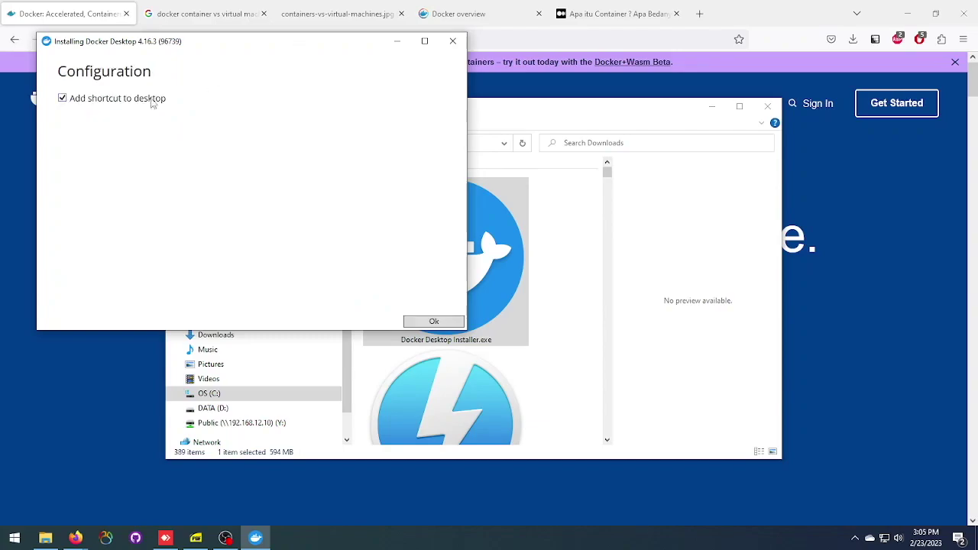
click(425, 323)
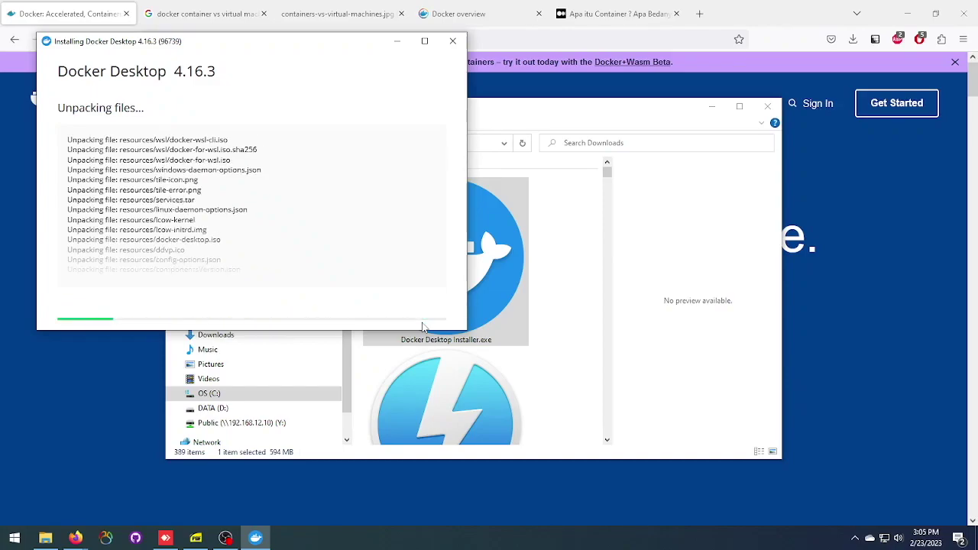
Open the Docker Docs page on installing Docker Desktop on Windows while the installation runs.
click(72, 15)
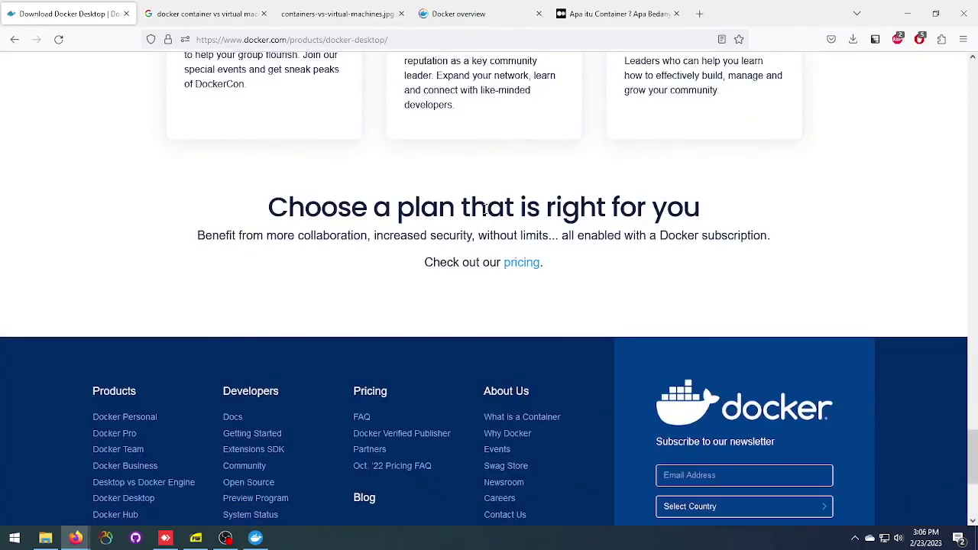
click(233, 420)
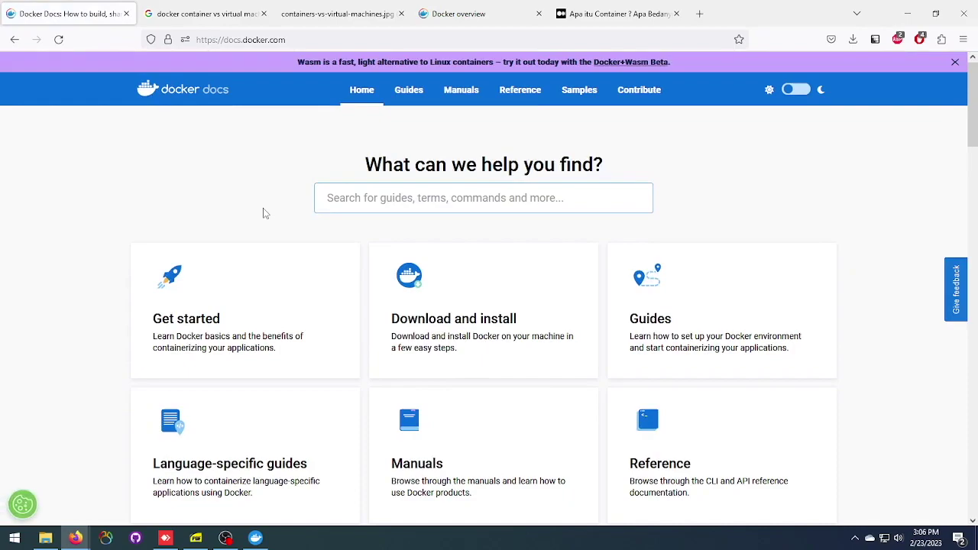
click(481, 288)
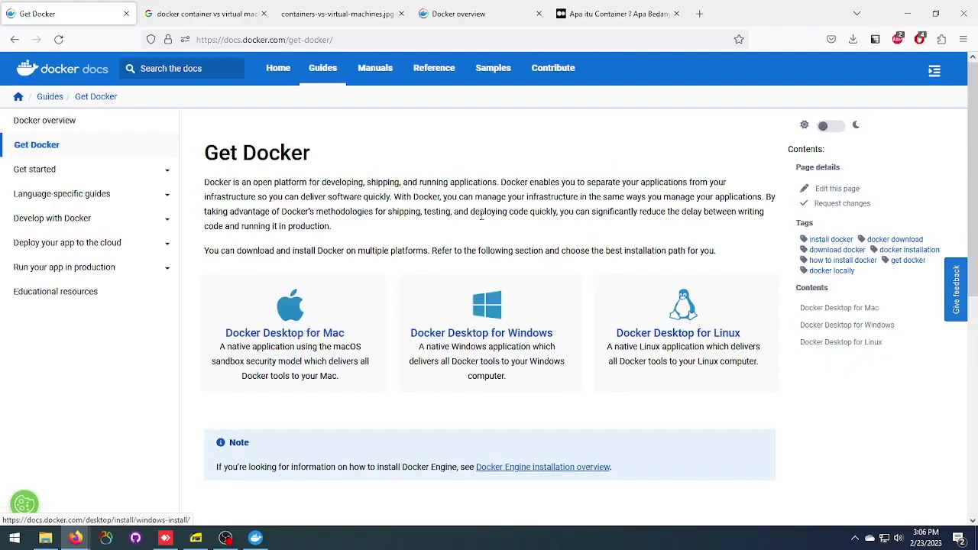
click(469, 325)
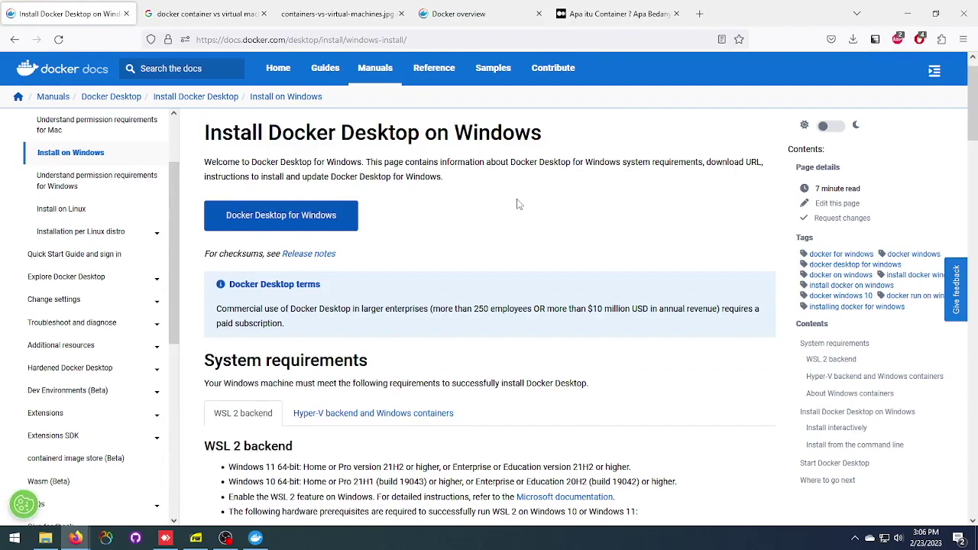
Review the Windows system requirements for the Hyper-V backend and the WSL 2 backend, including their hardware prerequisites.
click(396, 414)
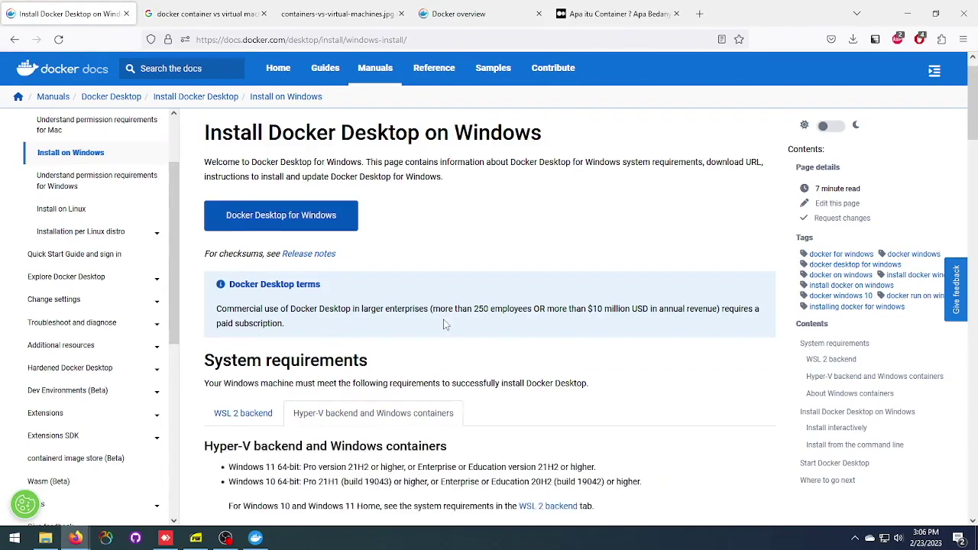
scroll(446, 324, down, 3)
scroll(446, 319, down, 4)
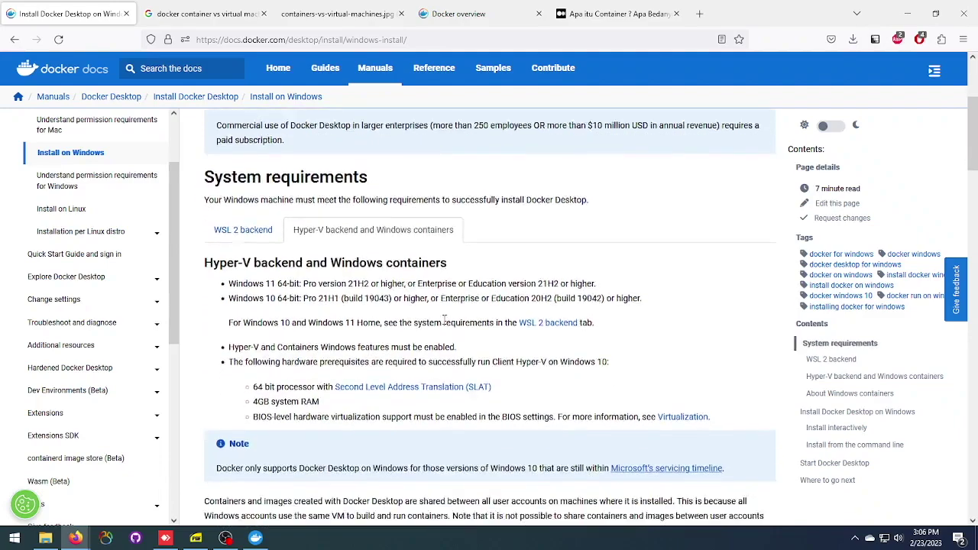
drag(245, 263, 732, 295)
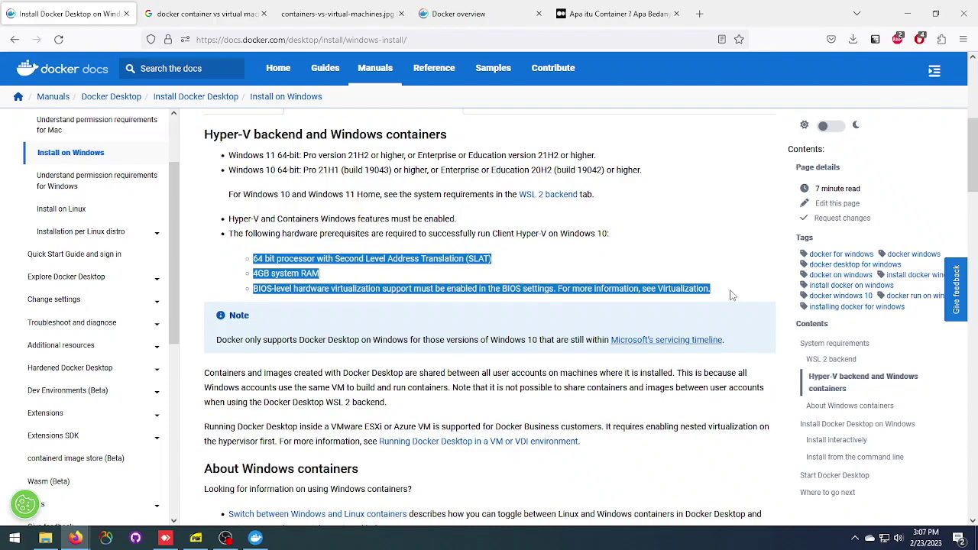
scroll(758, 277, up, 1)
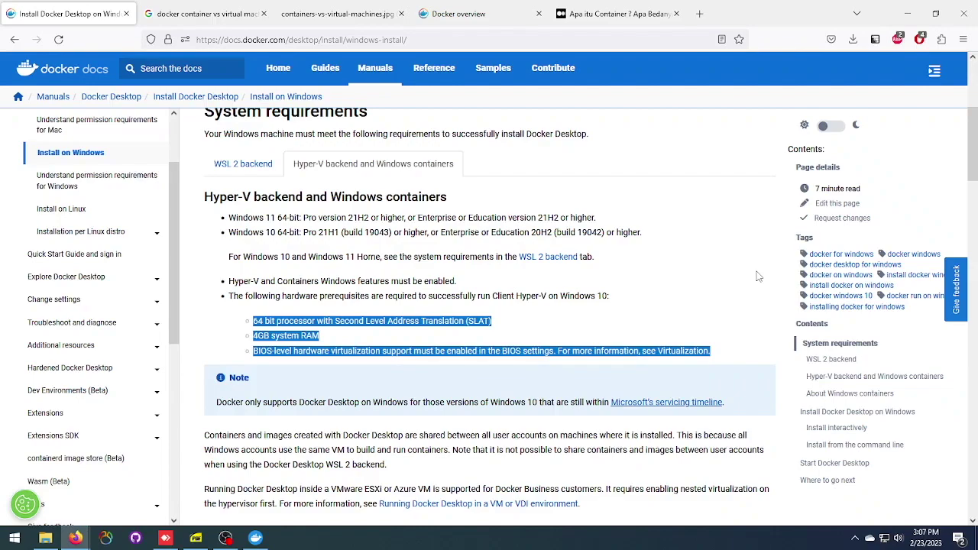
click(242, 165)
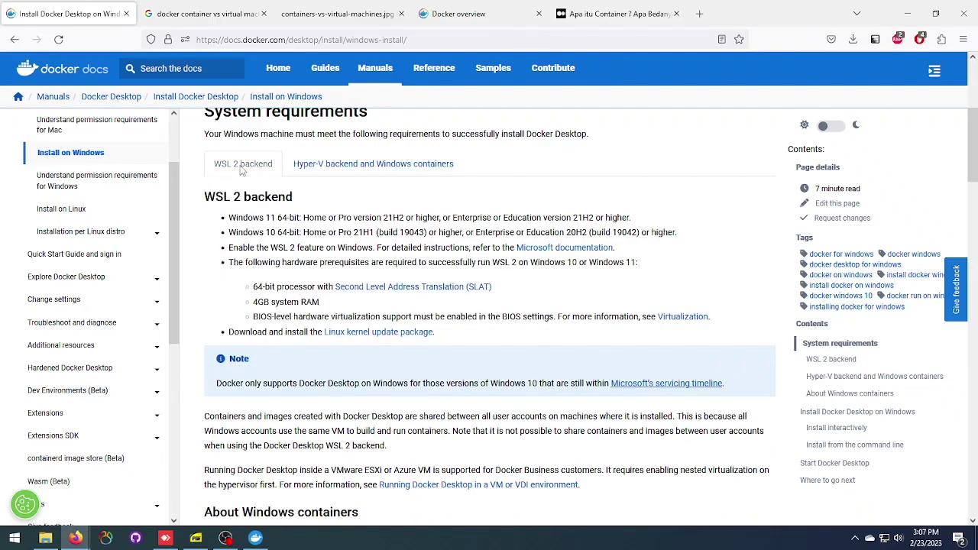
drag(238, 288, 721, 325)
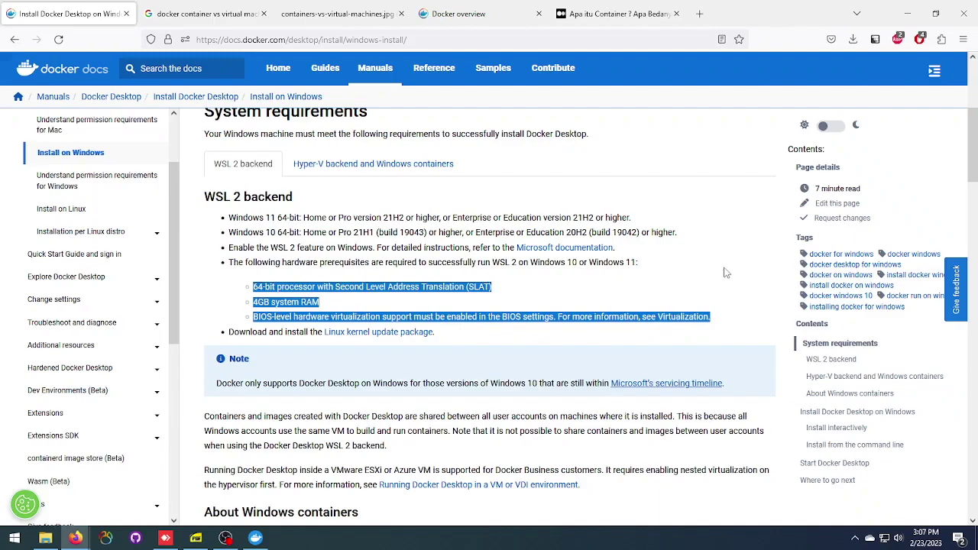
click(345, 165)
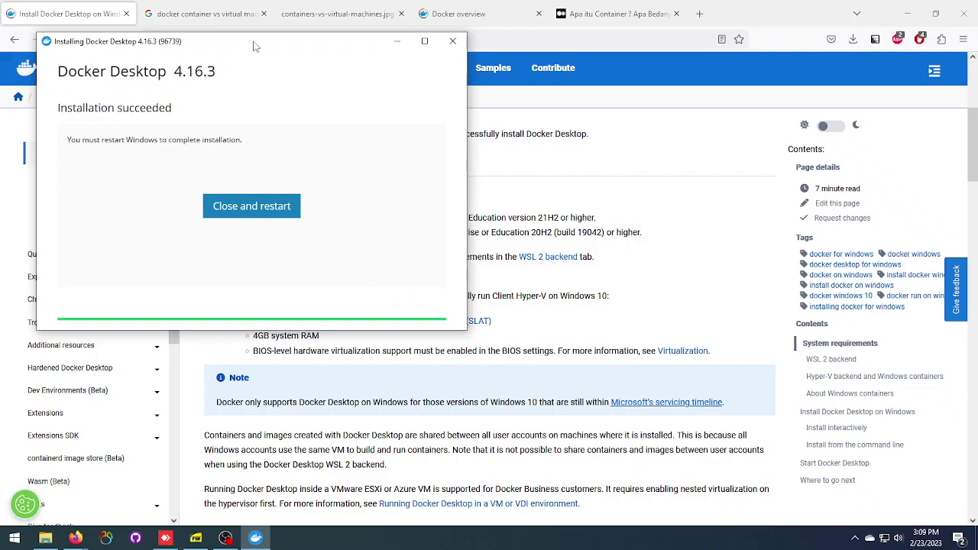
Close the finished installer with a Windows restart and accept the Docker Subscription Service Agreement.
click(242, 209)
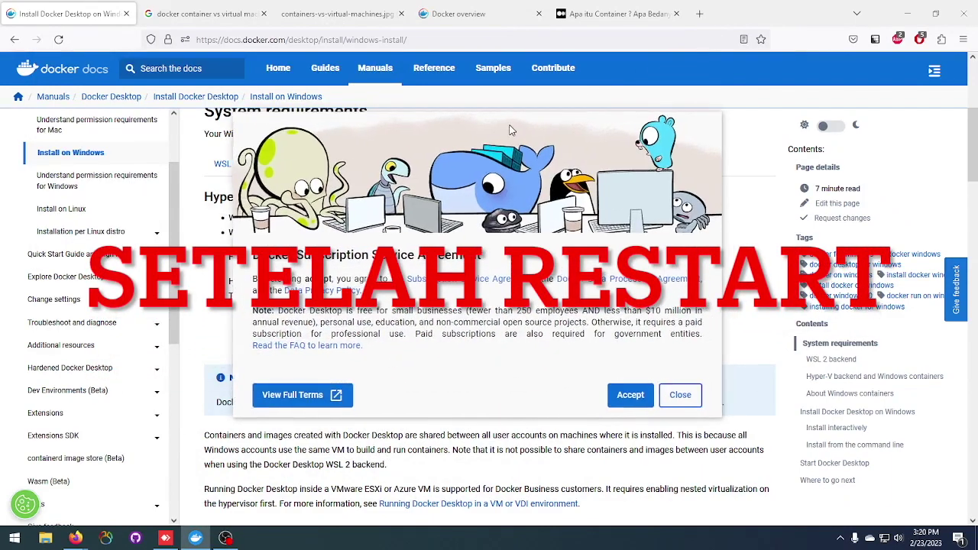
click(630, 395)
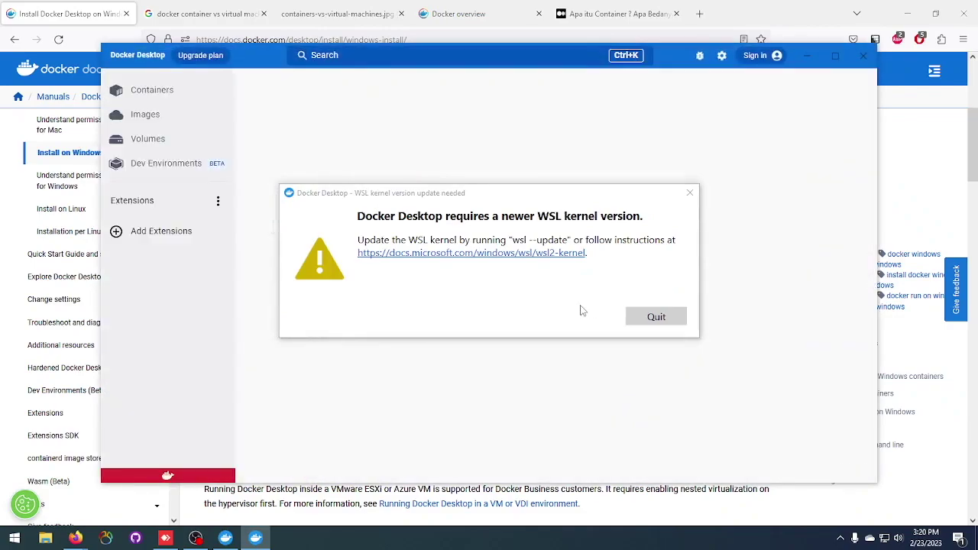
Open the linked WSL 2 kernel instructions and download the WSL2 Linux kernel update package for x64 machines.
drag(487, 197, 489, 197)
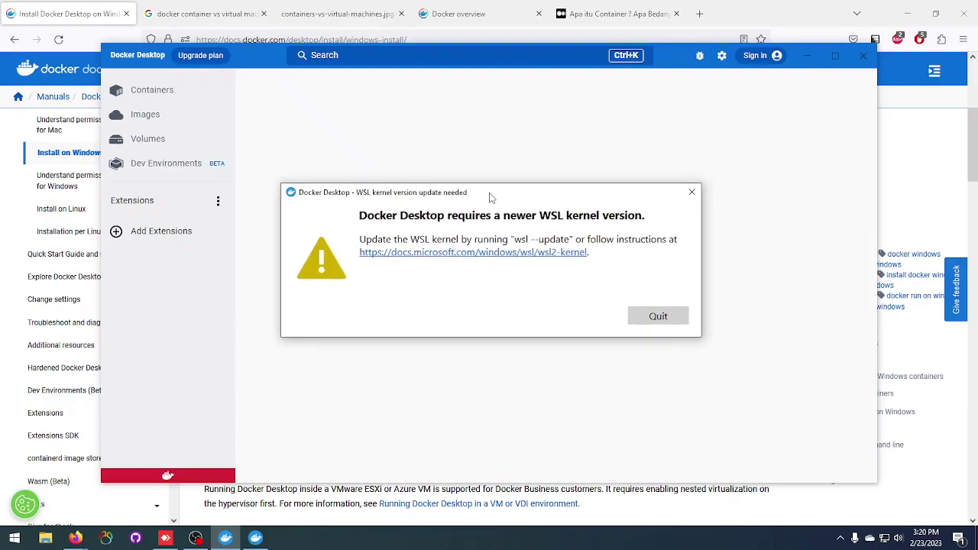
click(497, 253)
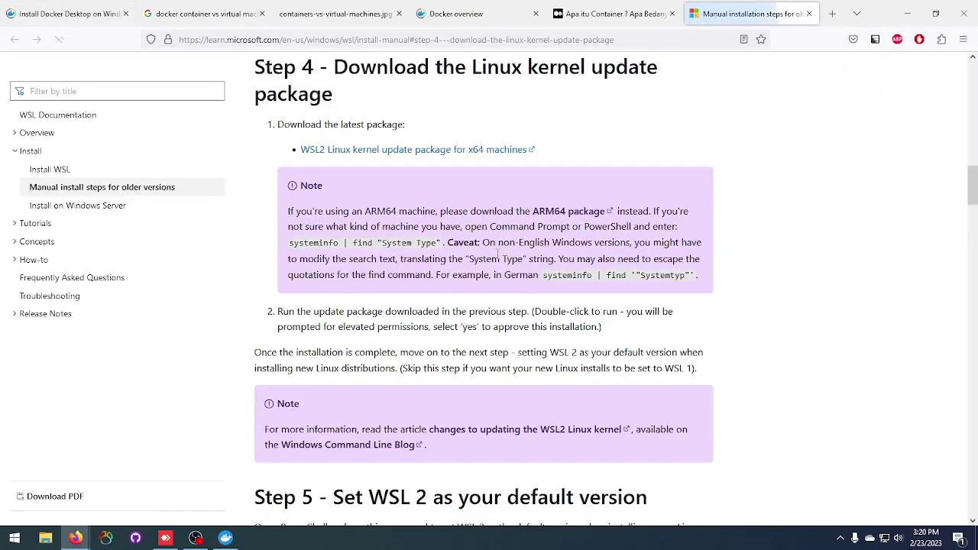
click(486, 153)
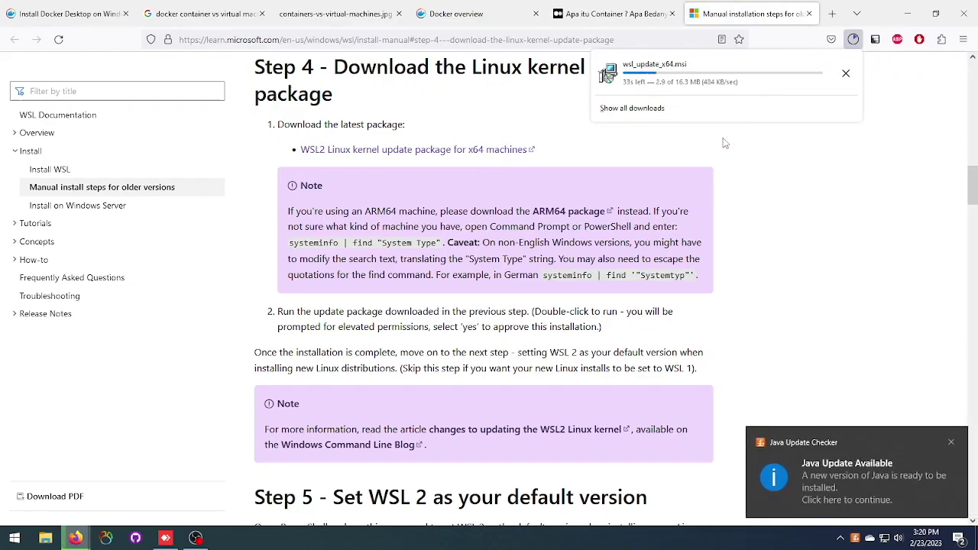
click(951, 442)
click(852, 39)
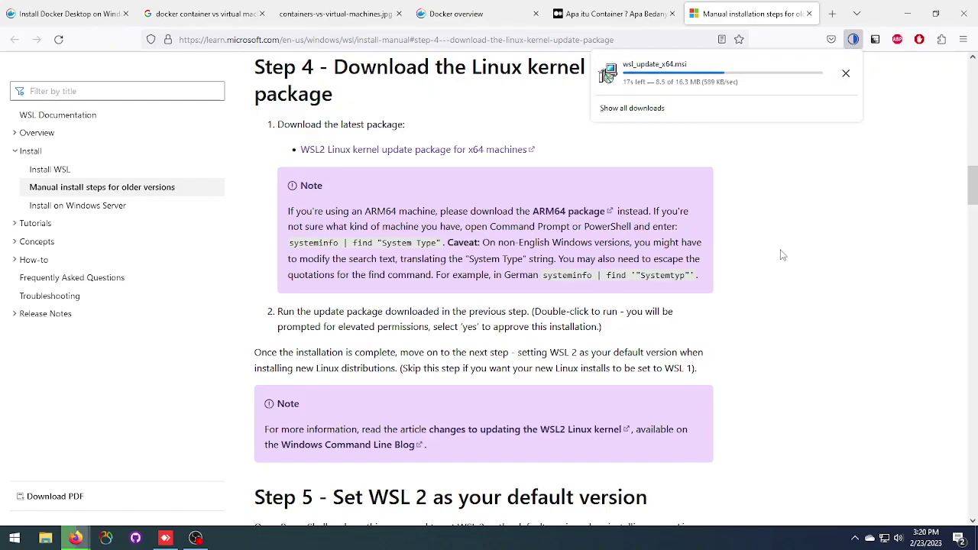
Launch the downloaded wsl_update_x64.msi and complete the Windows Subsystem for Linux Update setup.
scroll(782, 256, down, 3)
scroll(782, 255, down, 2)
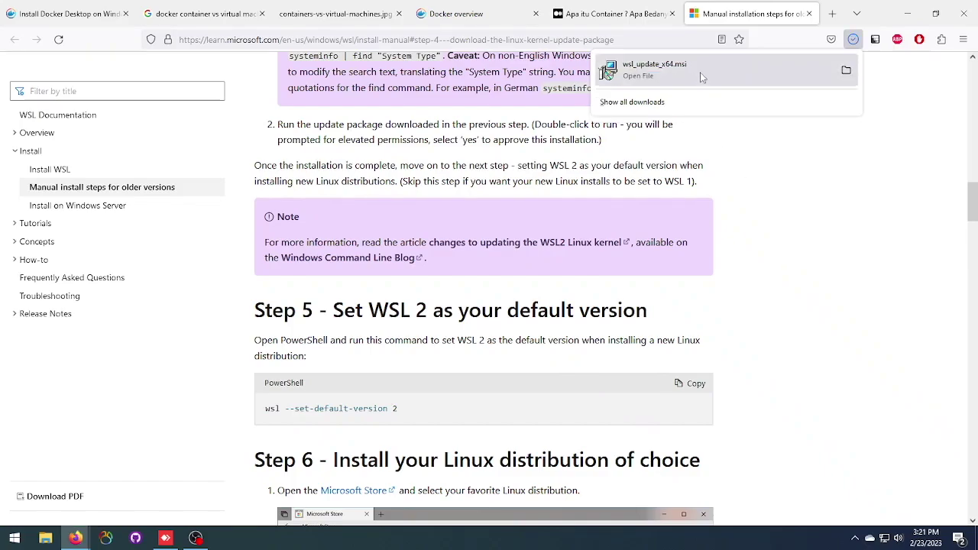
click(701, 71)
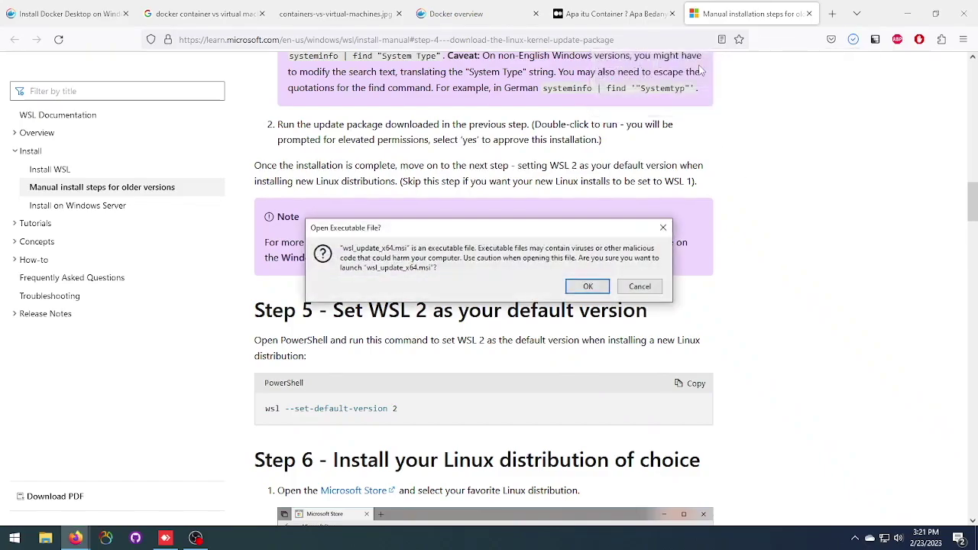
click(582, 288)
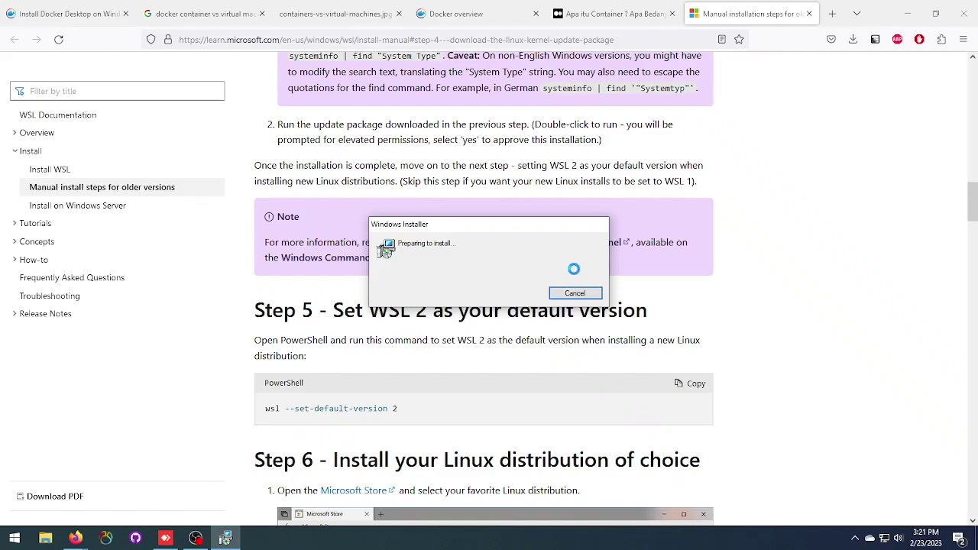
click(553, 364)
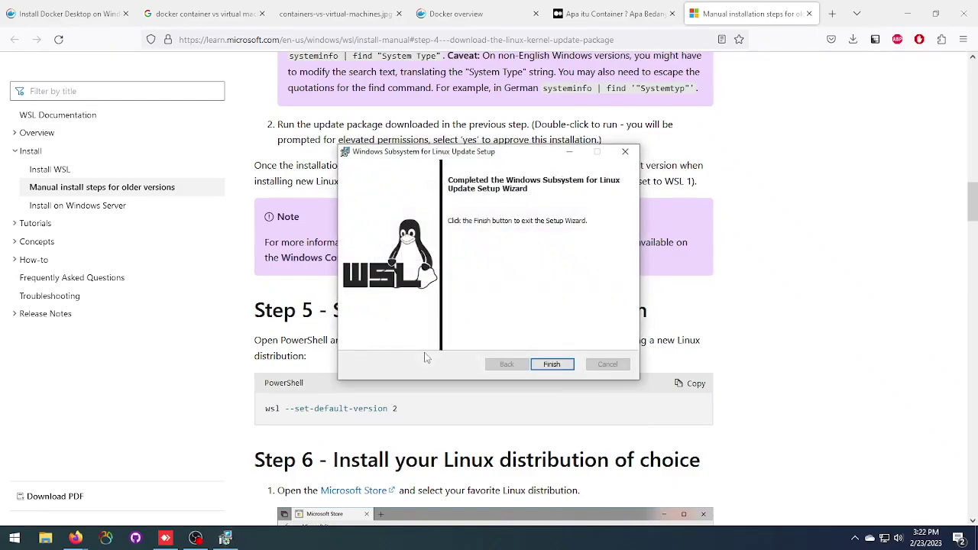
click(552, 365)
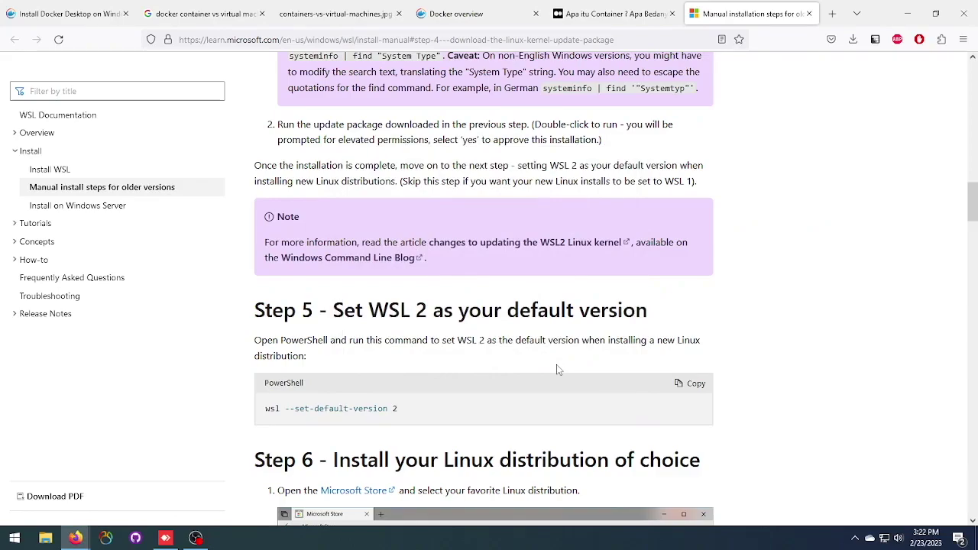
Search Windows for "powers" and open Windows PowerShell.
key(super)
text(po)
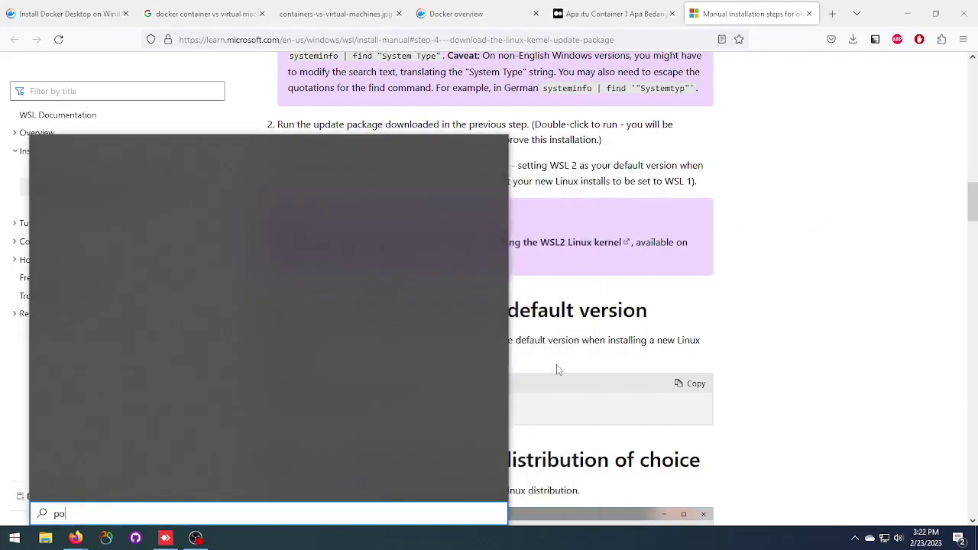
text(wer)
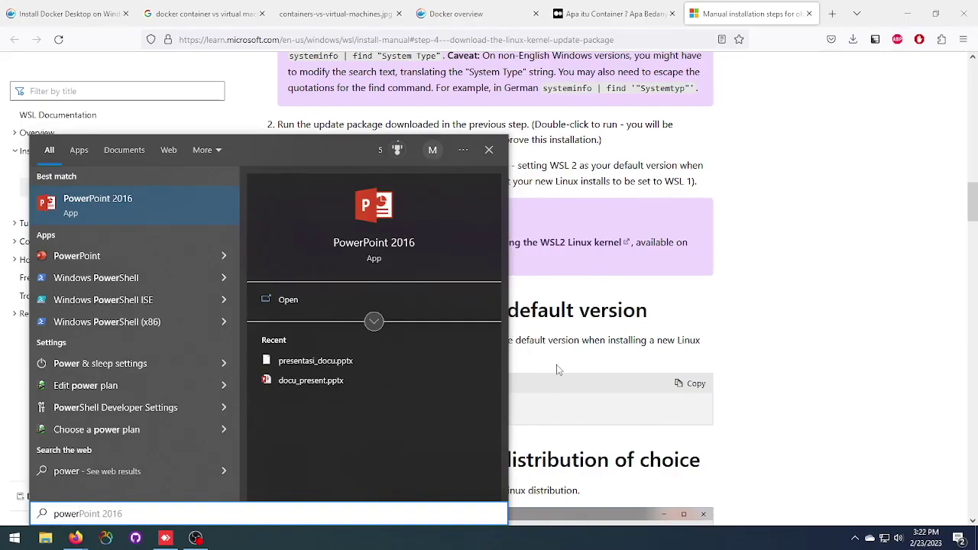
text(s)
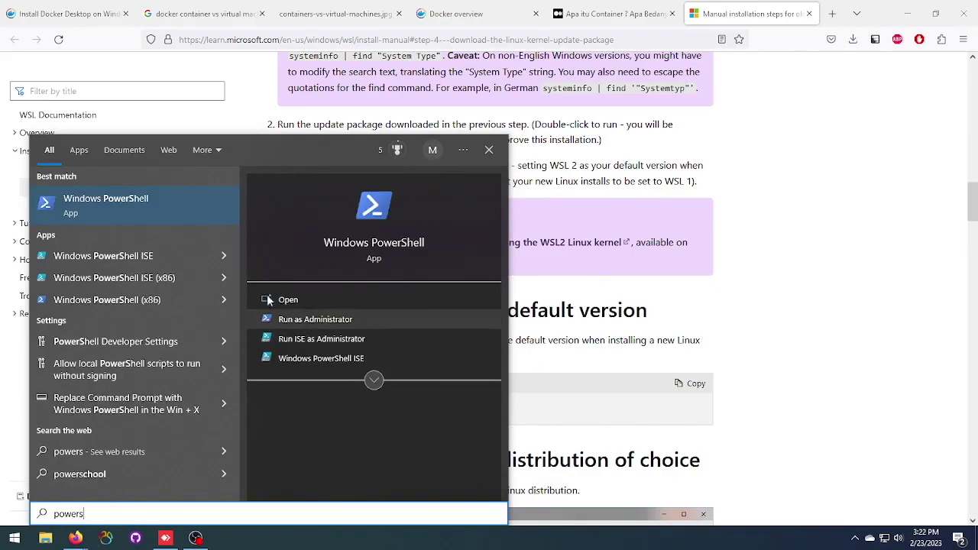
click(86, 216)
Copy the Step 5 command from the WSL guide and run "wsl --set-default-version 2" in PowerShell.
click(741, 350)
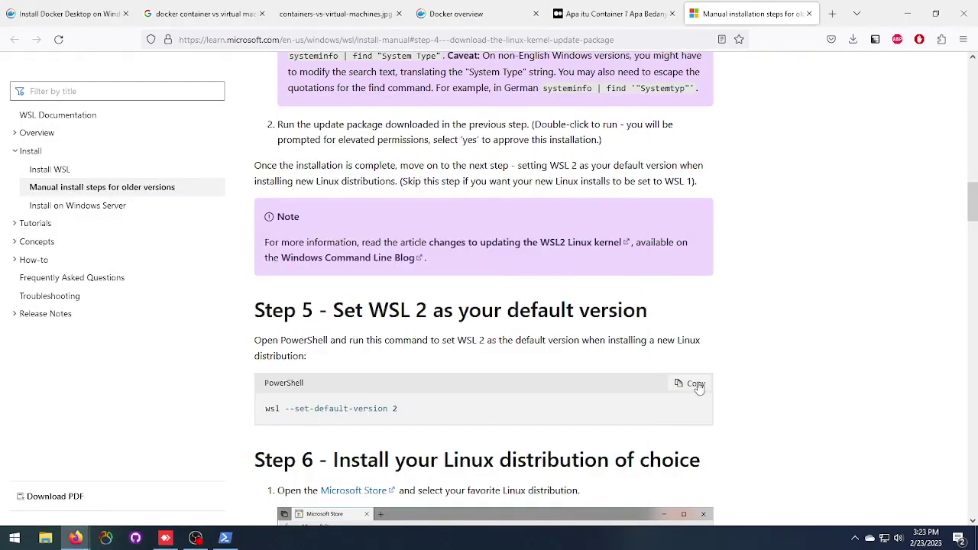
click(694, 383)
click(225, 538)
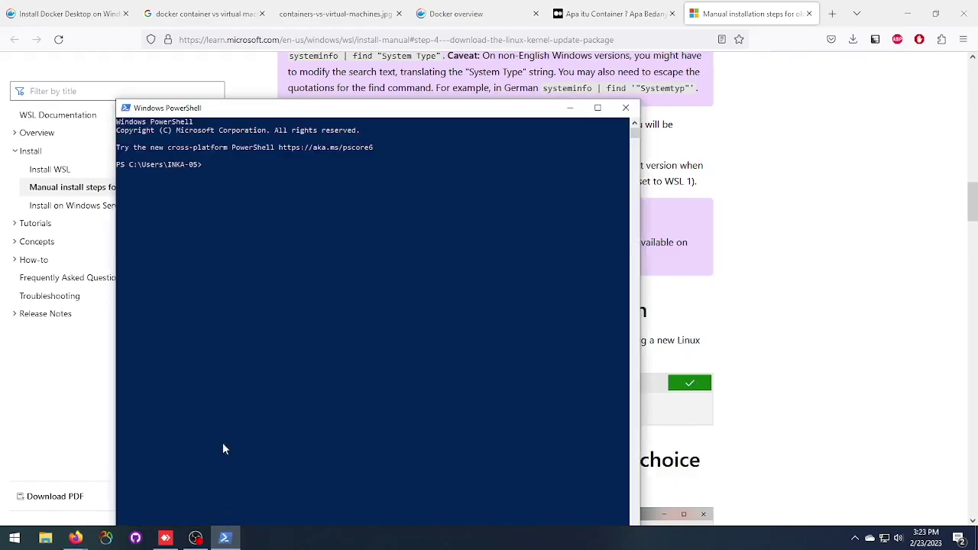
right_click(210, 166)
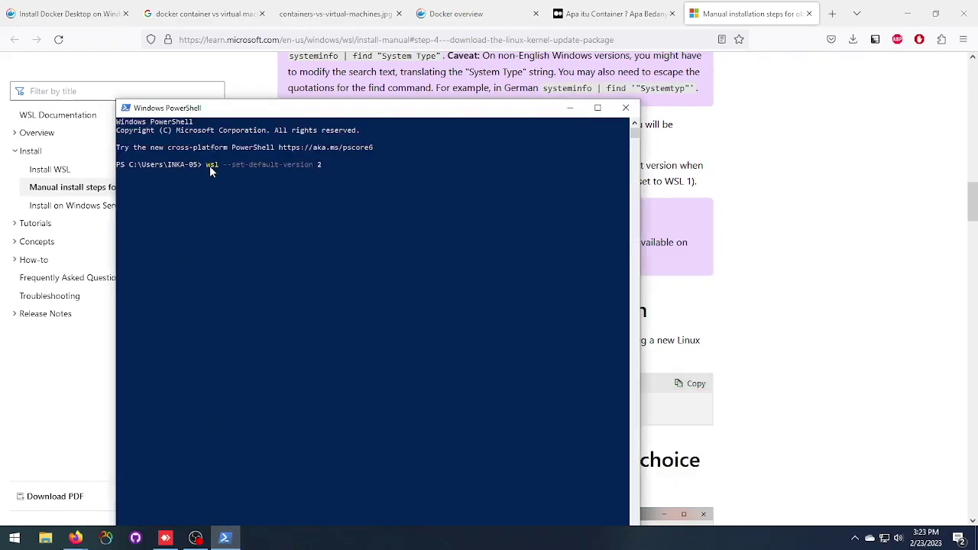
key(Return)
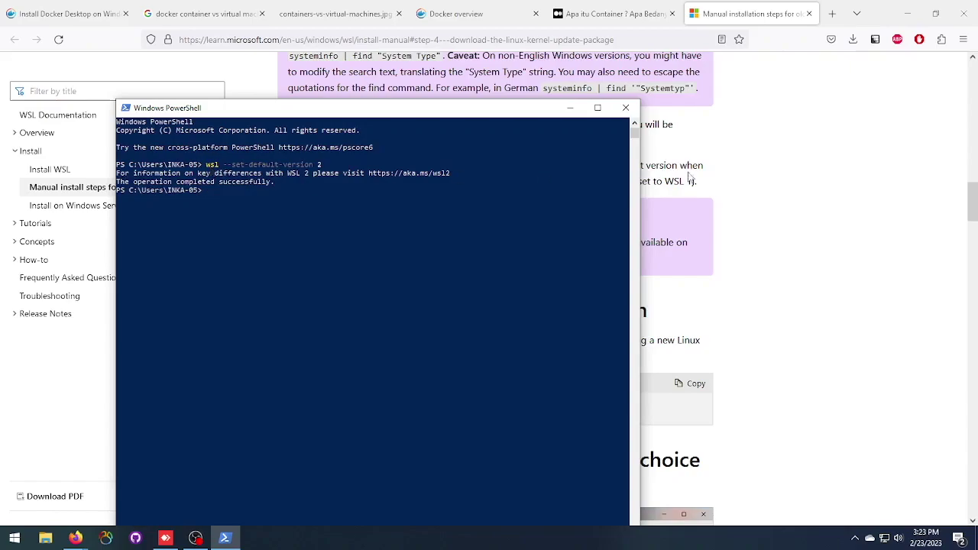
Search Windows for "docker" and launch Docker Desktop.
click(753, 175)
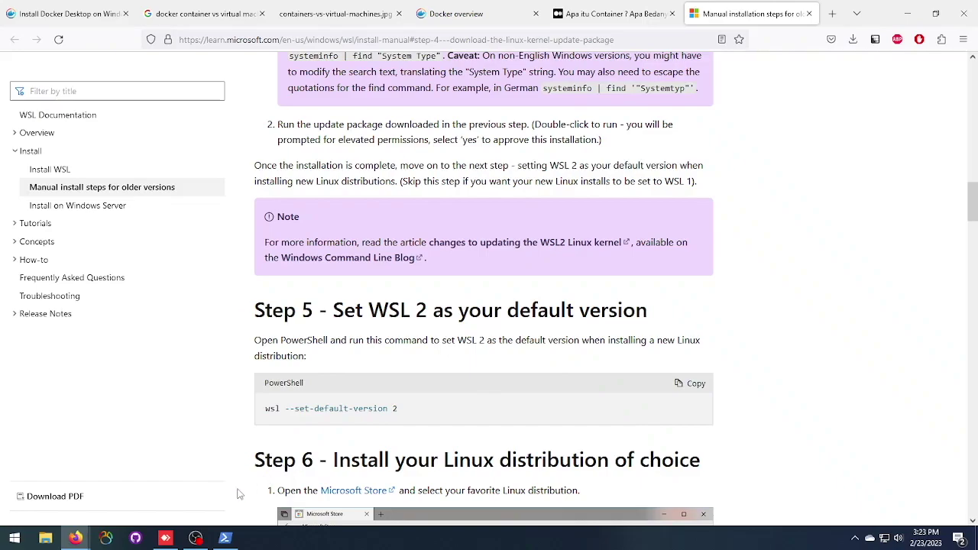
key(super)
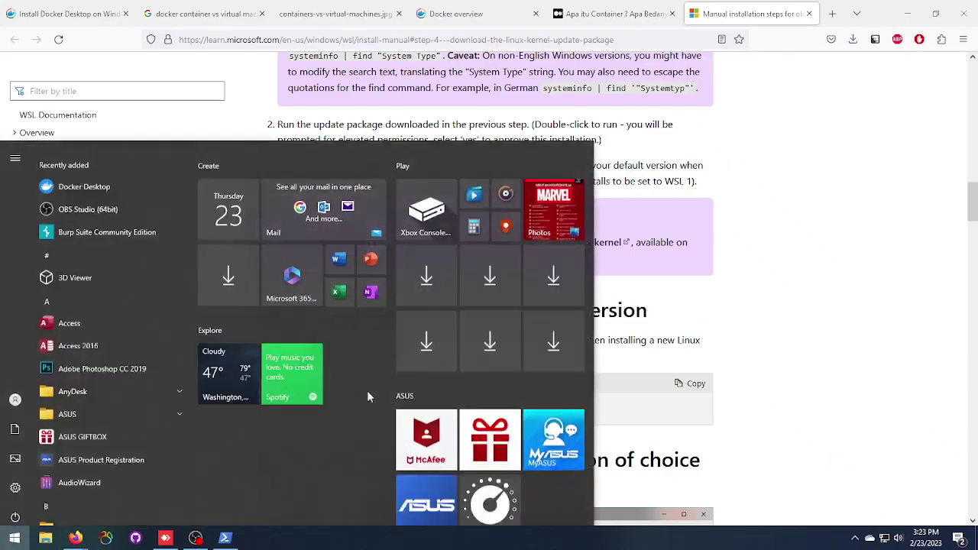
text(docker)
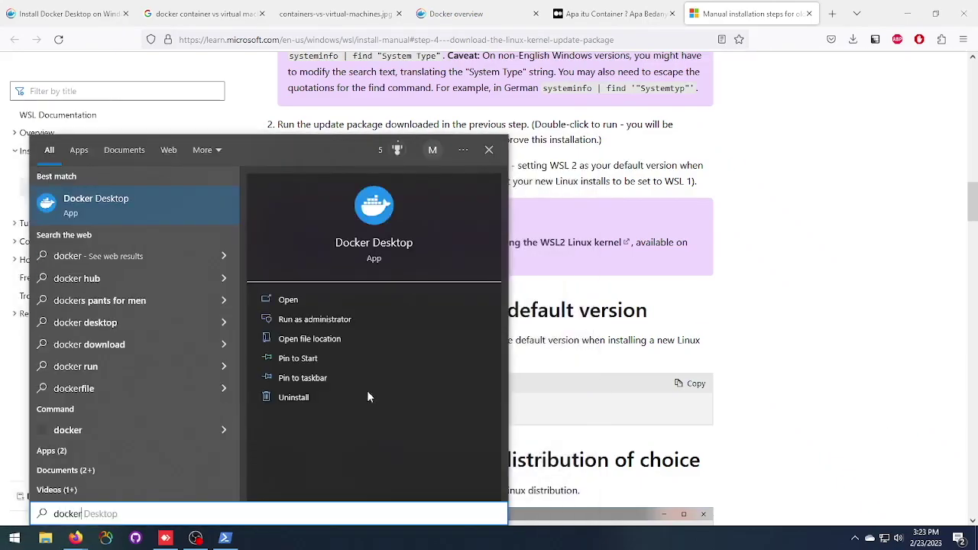
key(Return)
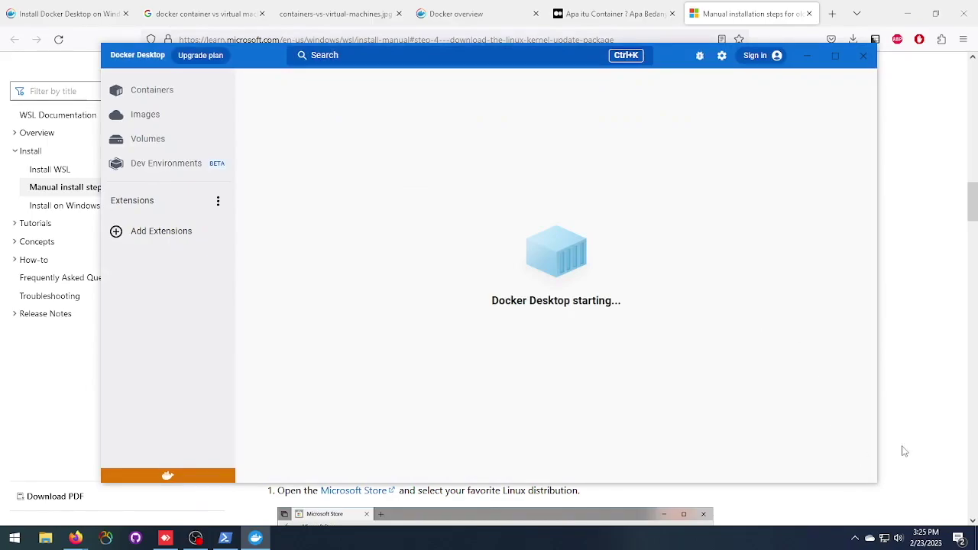
click(856, 539)
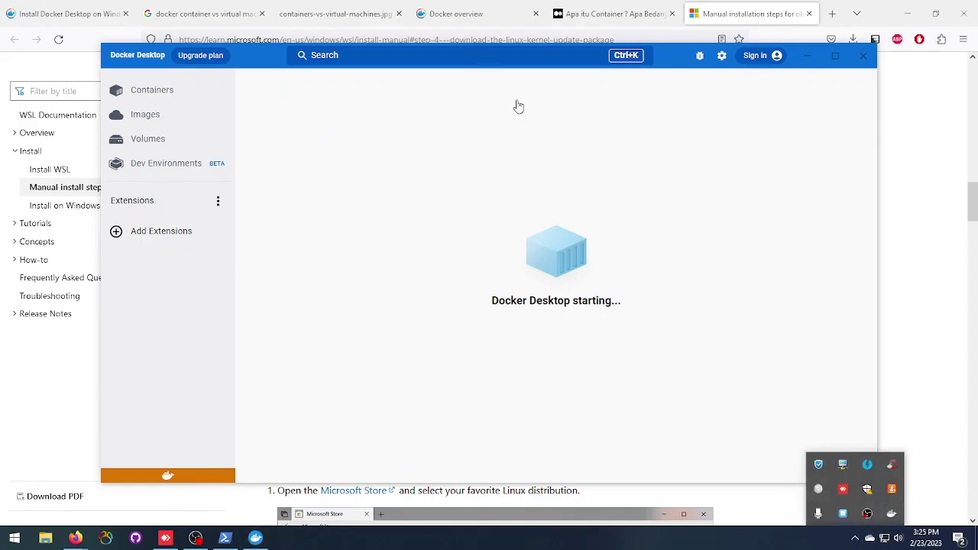
click(536, 125)
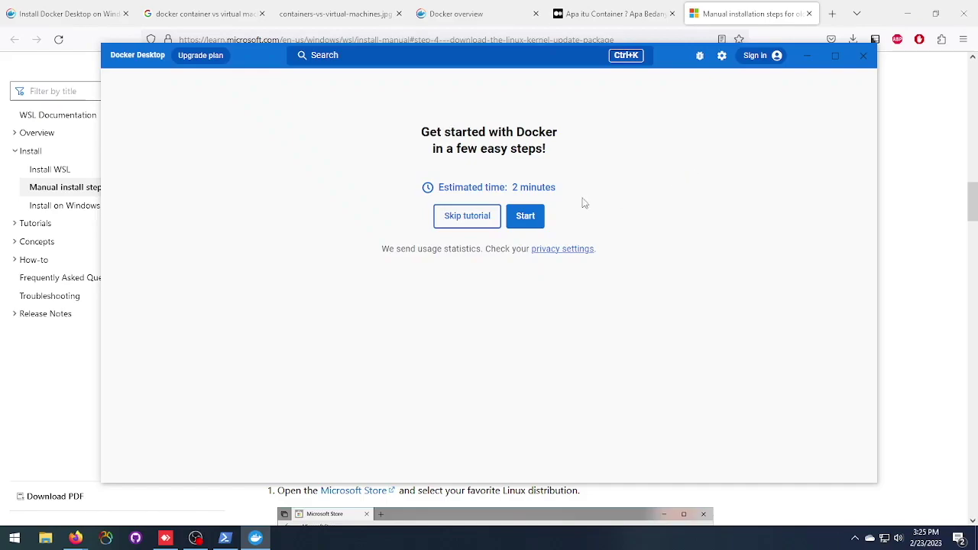
Start the introductory tutorial, run its commands to clone the getting-started repository, and build the docker101tutorial image.
click(524, 220)
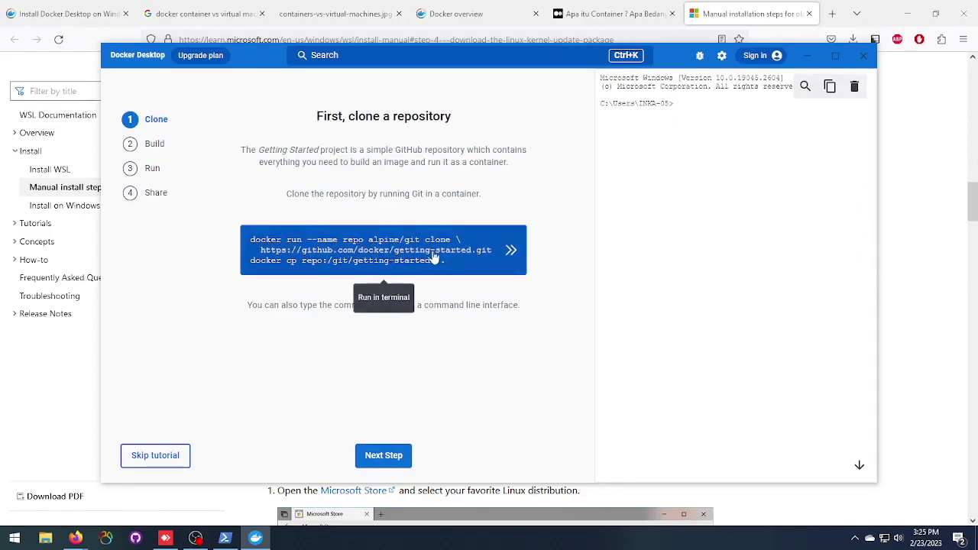
click(462, 250)
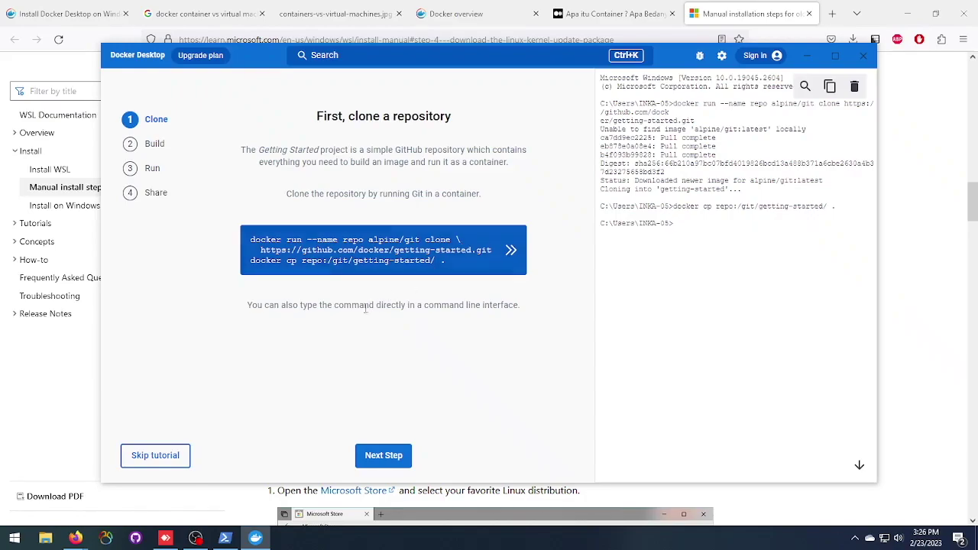
click(389, 457)
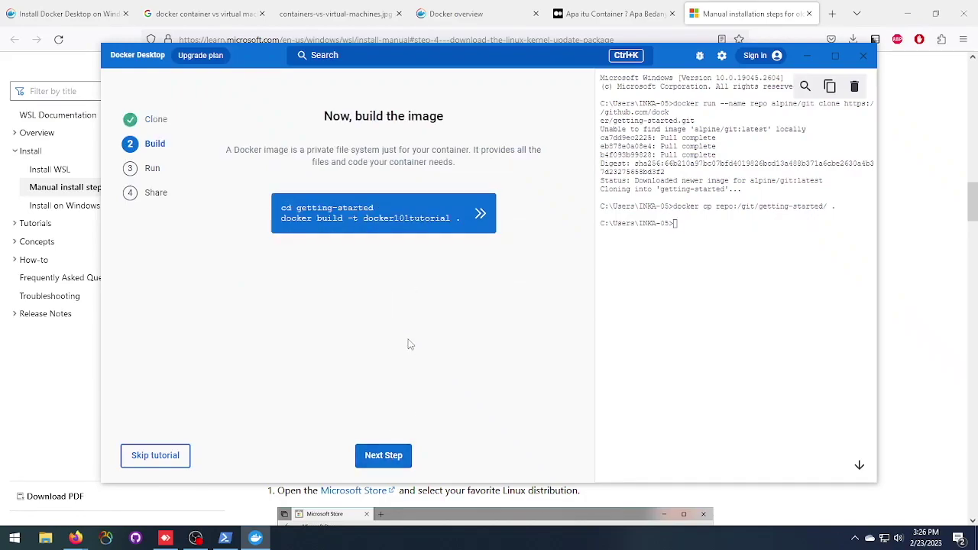
click(481, 215)
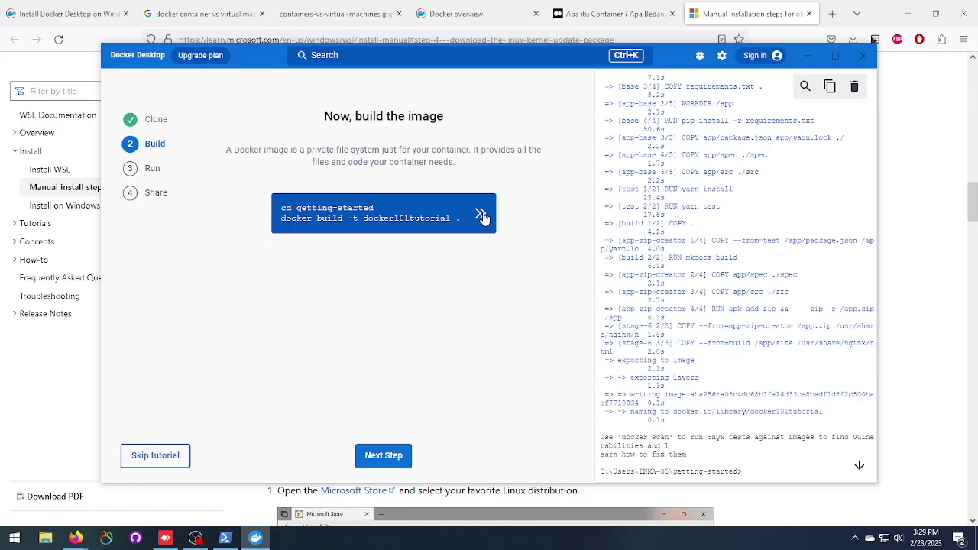
Run the docker-tutorial container from docker101tutorial on port 80:80 and allow Docker Desktop Backend through the Windows firewall.
click(384, 457)
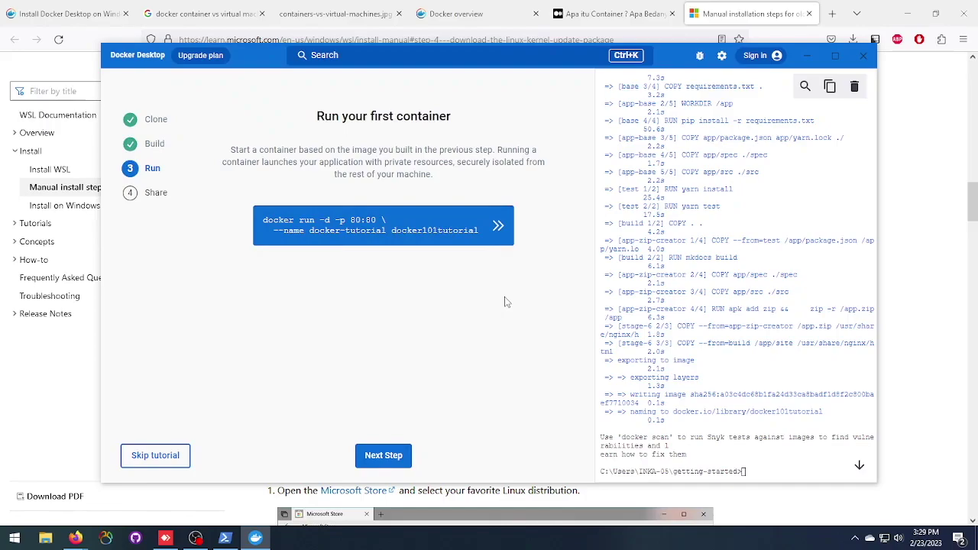
click(497, 230)
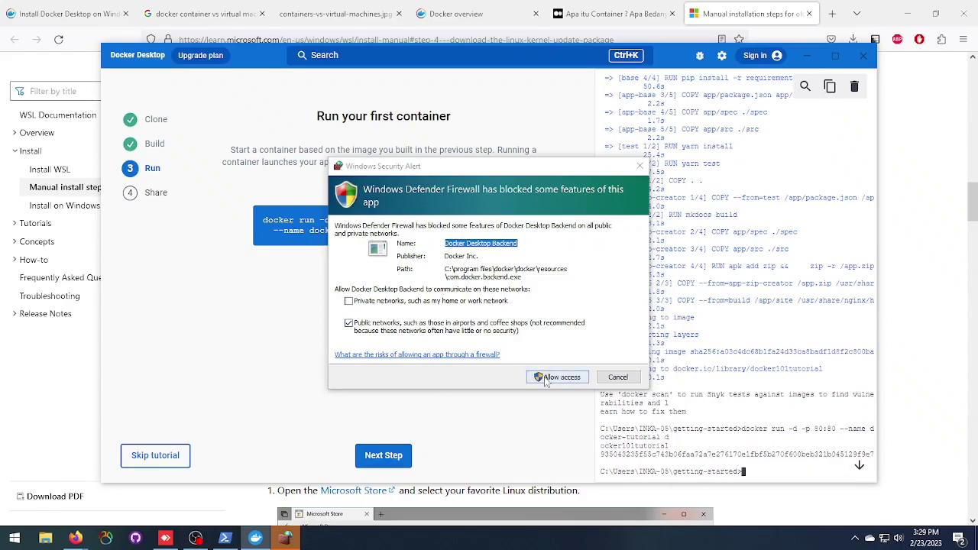
click(549, 377)
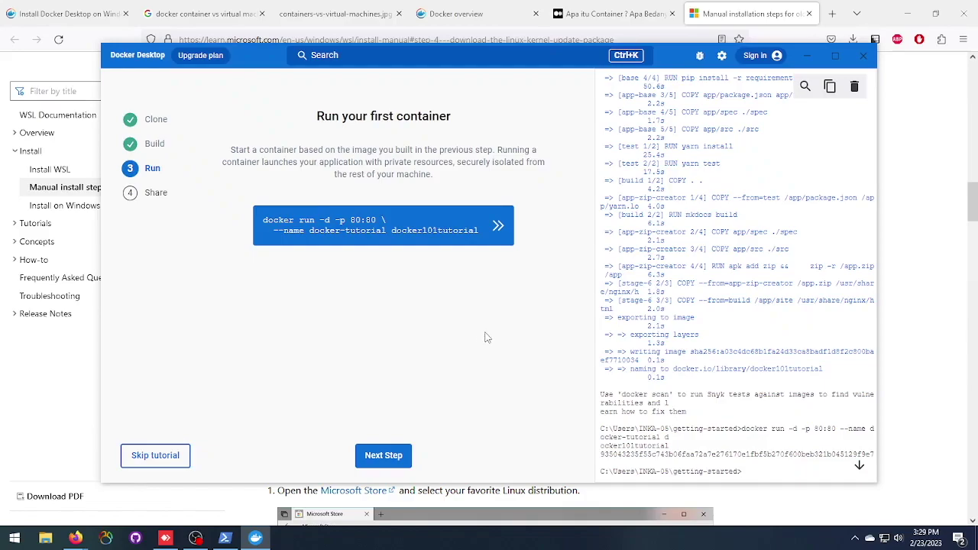
Finish the tutorial's Run stage and view the running docker-tutorial container in the browser.
click(383, 457)
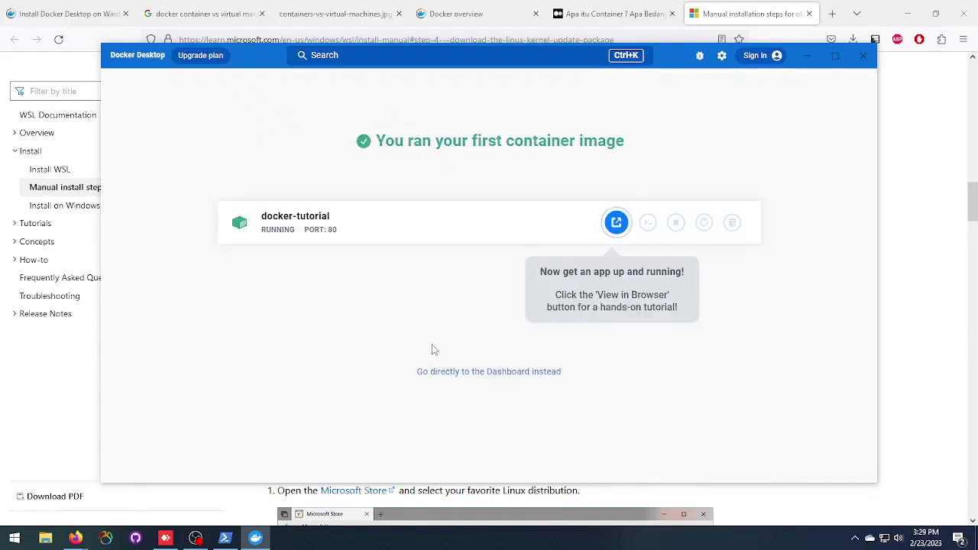
click(616, 223)
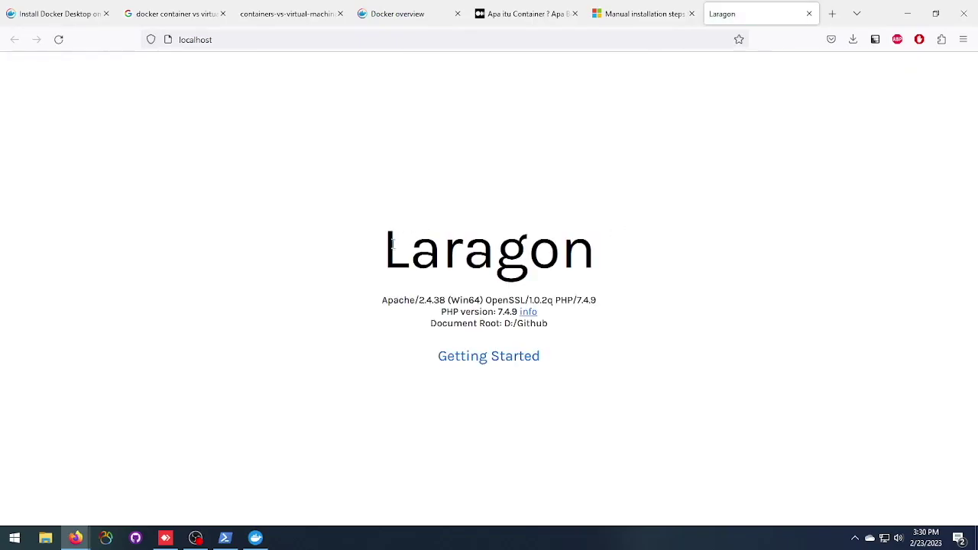
drag(387, 245, 654, 336)
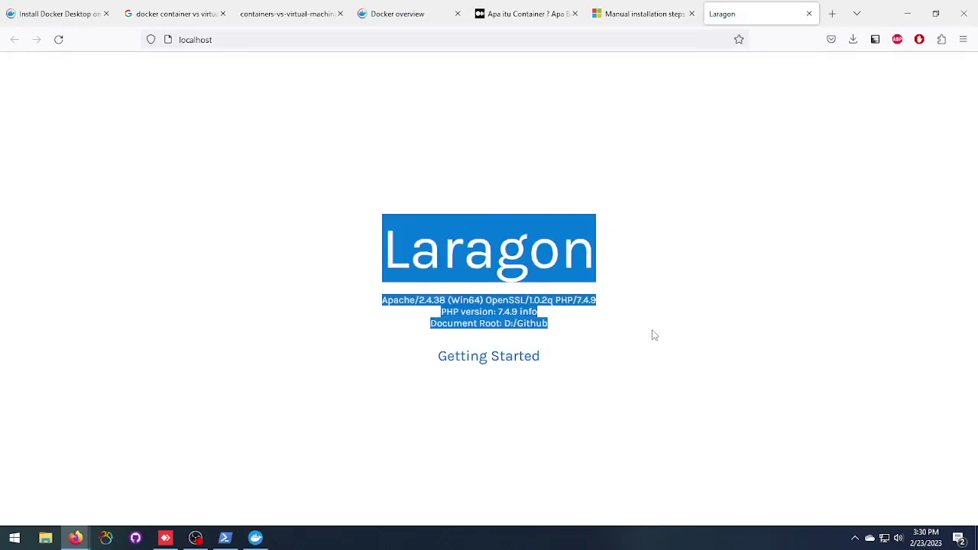
click(579, 154)
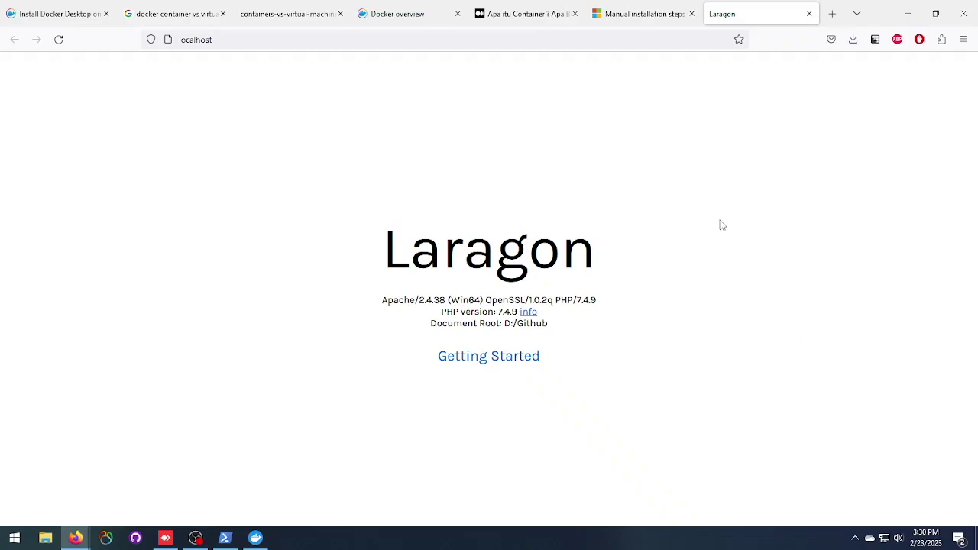
Stop the Laragon services and reload localhost to look through the container's Getting Started page.
click(856, 538)
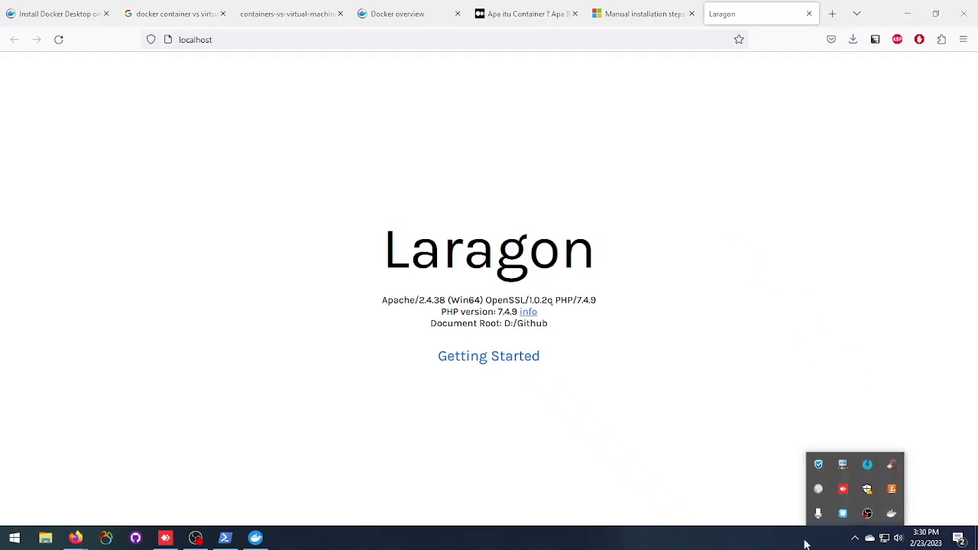
right_click(844, 517)
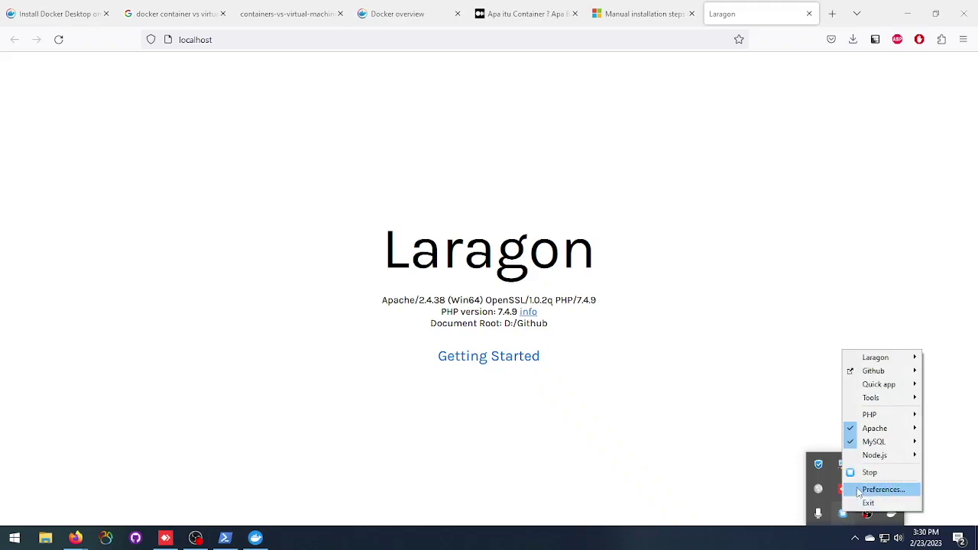
click(869, 474)
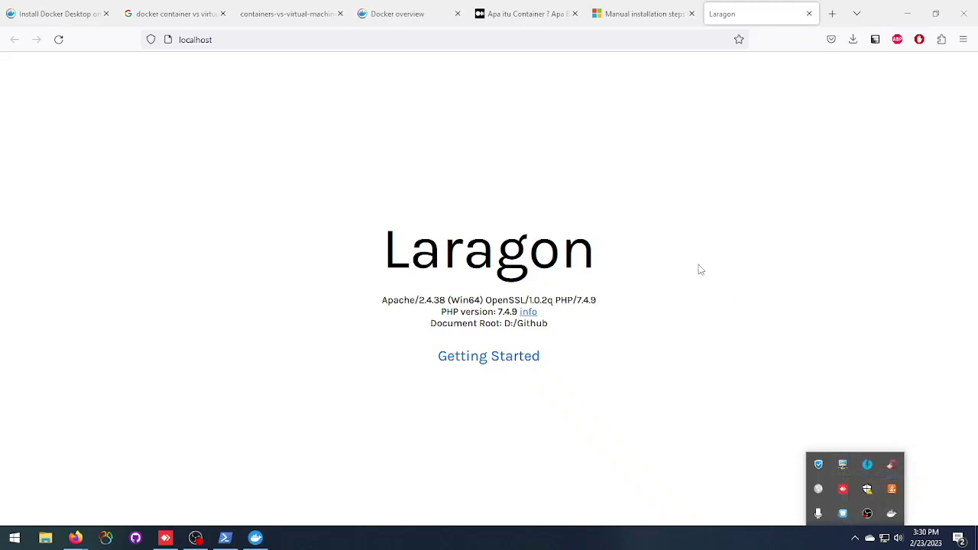
click(61, 40)
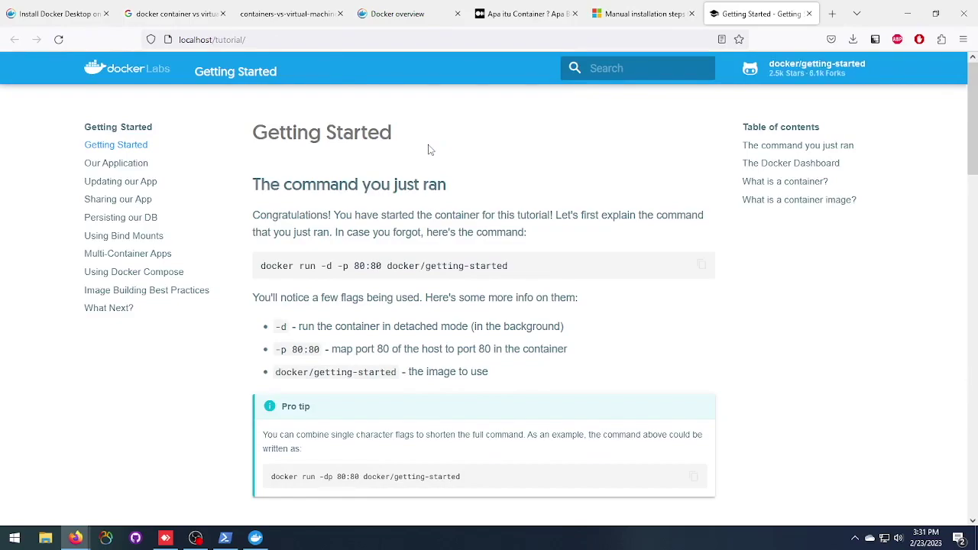
scroll(429, 150, down, 2)
scroll(428, 150, up, 2)
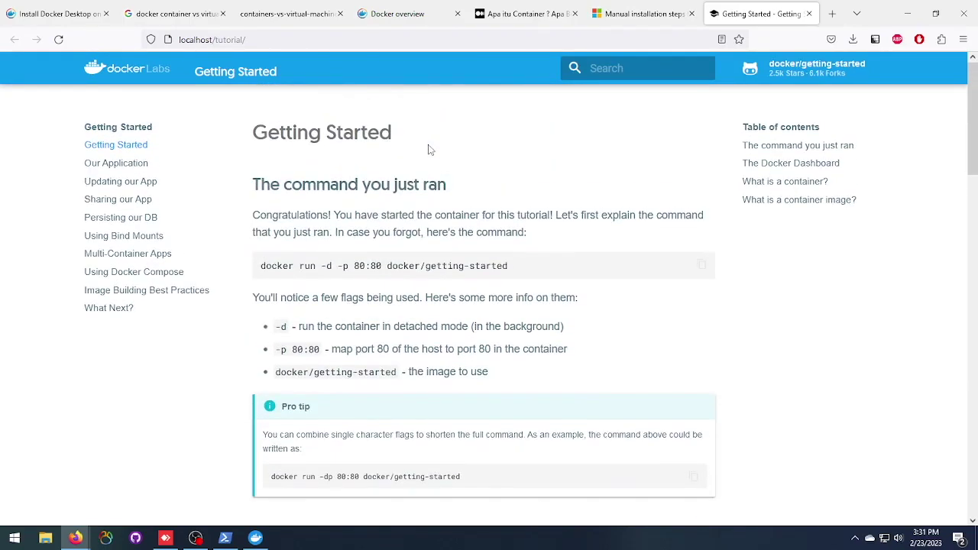
Switch to Docker Desktop and review its lists of containers, images and volumes.
click(255, 538)
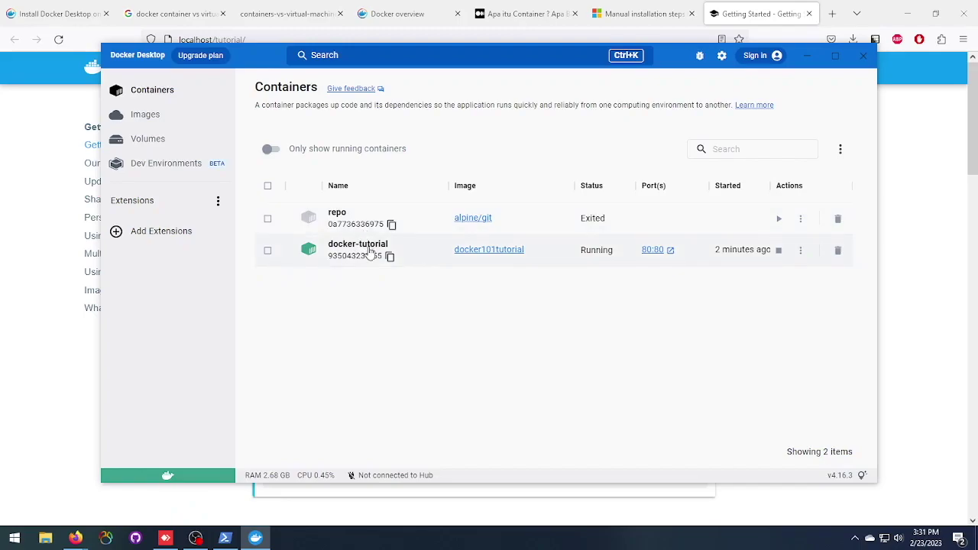
click(162, 122)
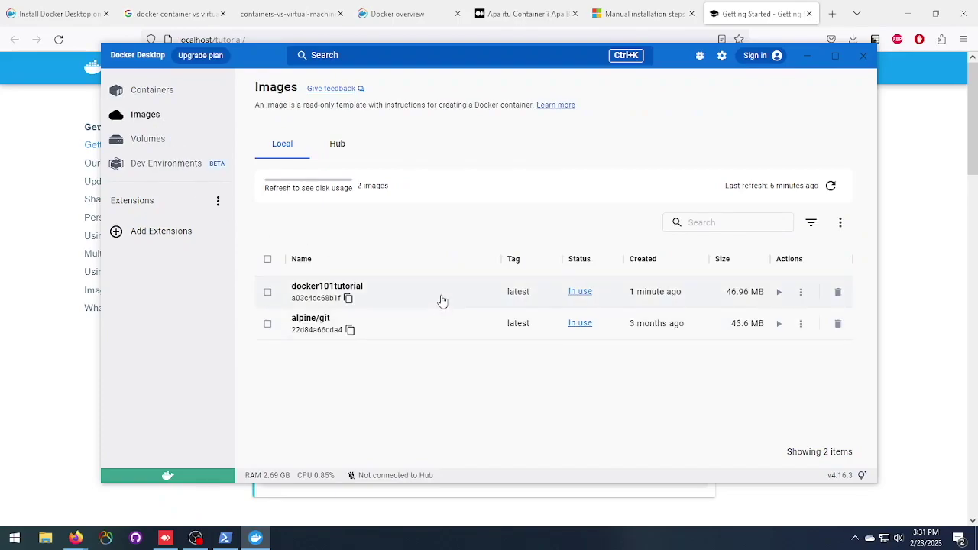
click(157, 145)
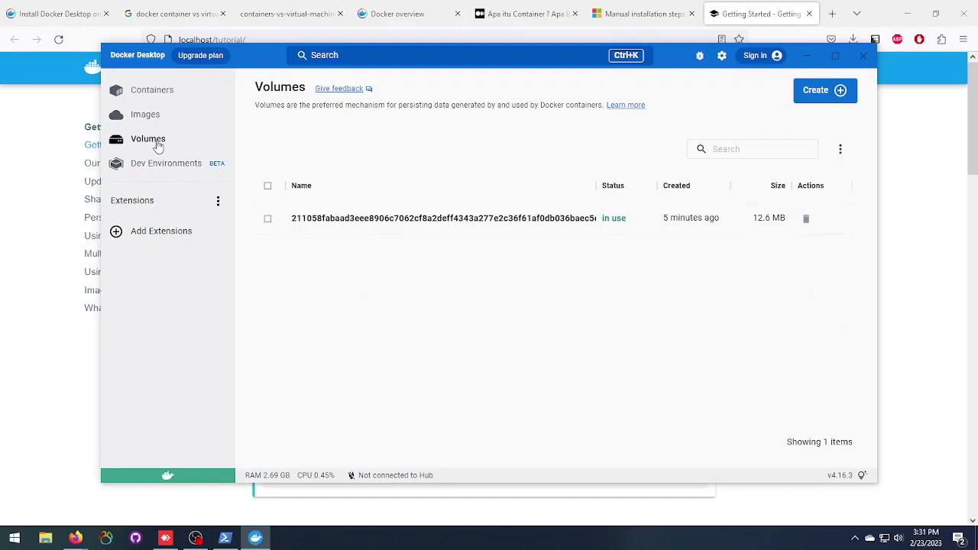
click(153, 91)
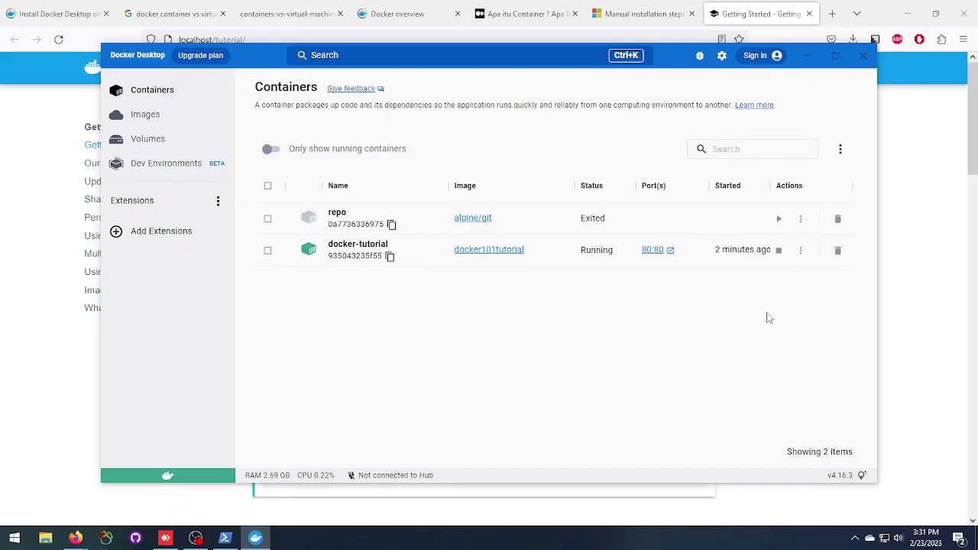
Check the action options of the docker-tutorial container and stop the container.
click(800, 253)
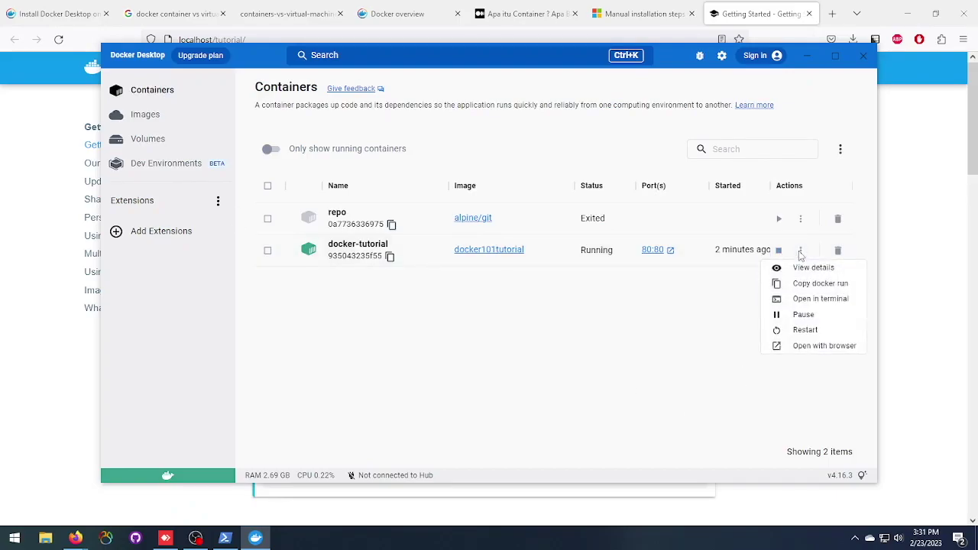
click(713, 325)
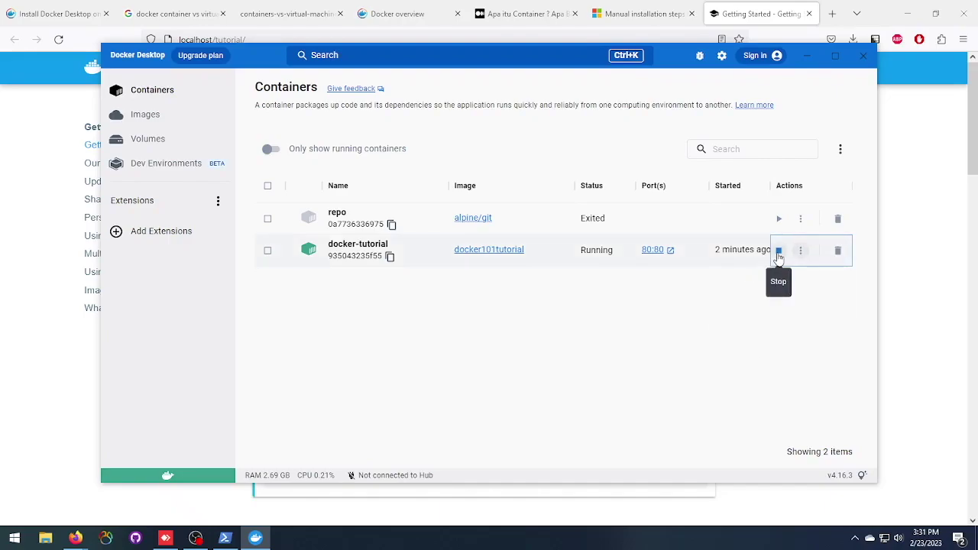
click(779, 252)
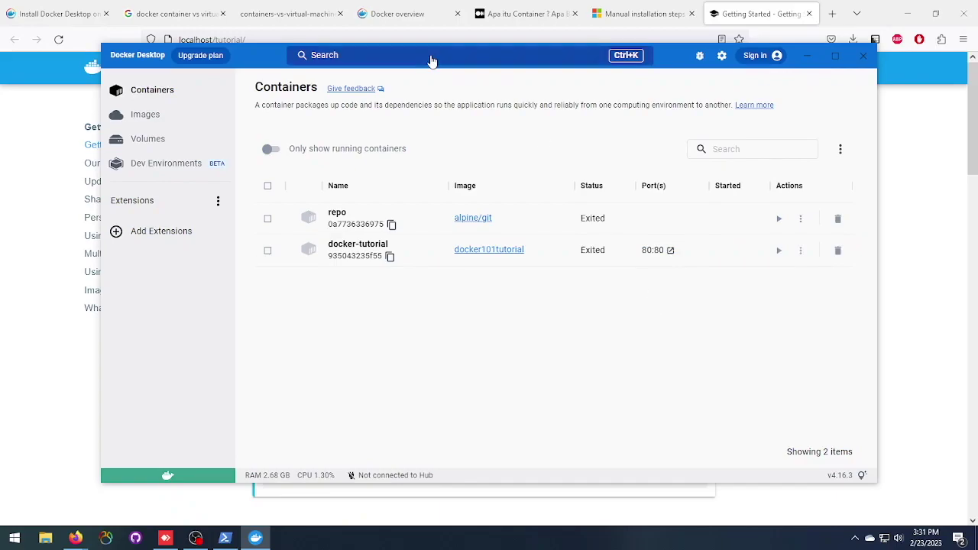
Switch to the browser, shorten the tutorial address to localhost/ and load it to check the stopped container's site.
click(275, 38)
click(291, 38)
key(BackSpace)
key(BackSpace)
key(BackSpace)
key(BackSpace)
key(BackSpace)
key(BackSpace)
key(BackSpace)
key(BackSpace)
key(BackSpace)
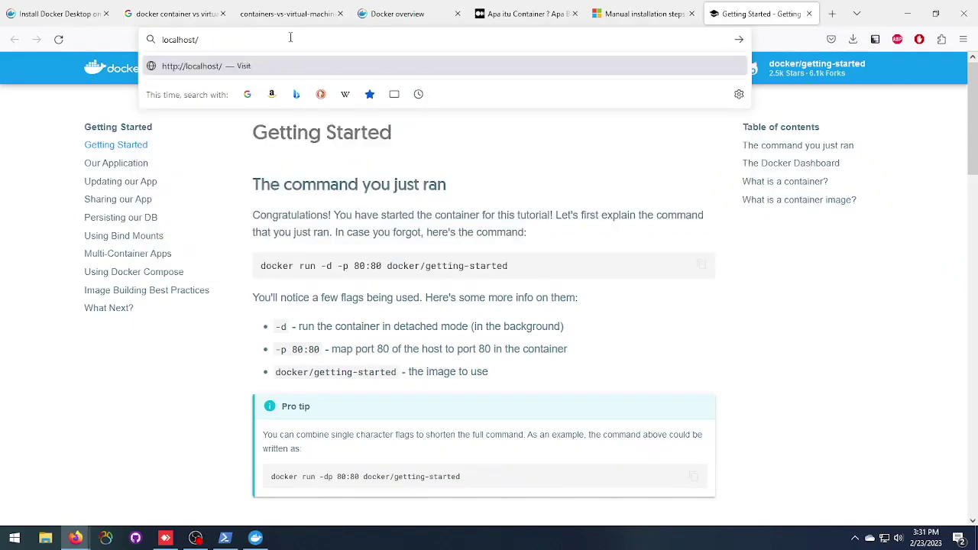
key(Return)
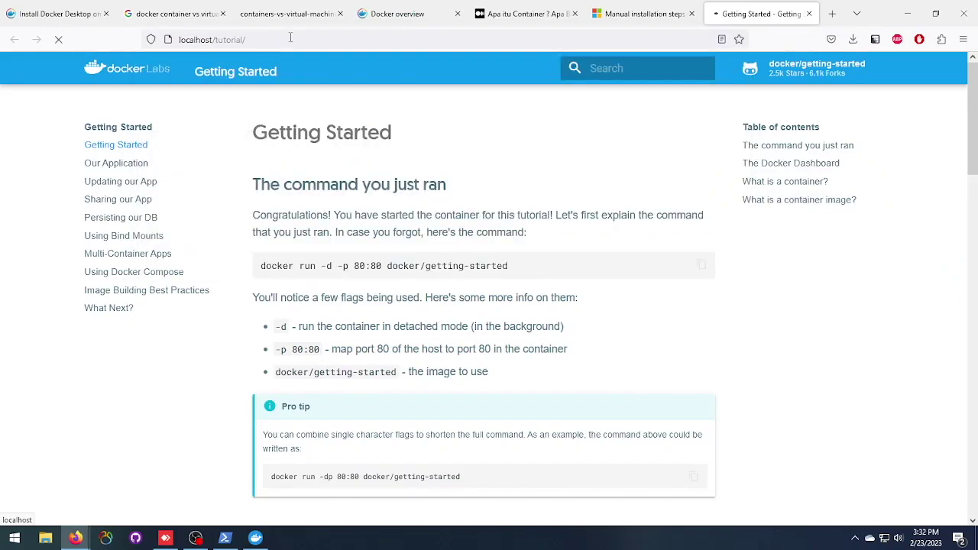
Return to Docker Desktop and quit it completely, including its background process.
click(255, 538)
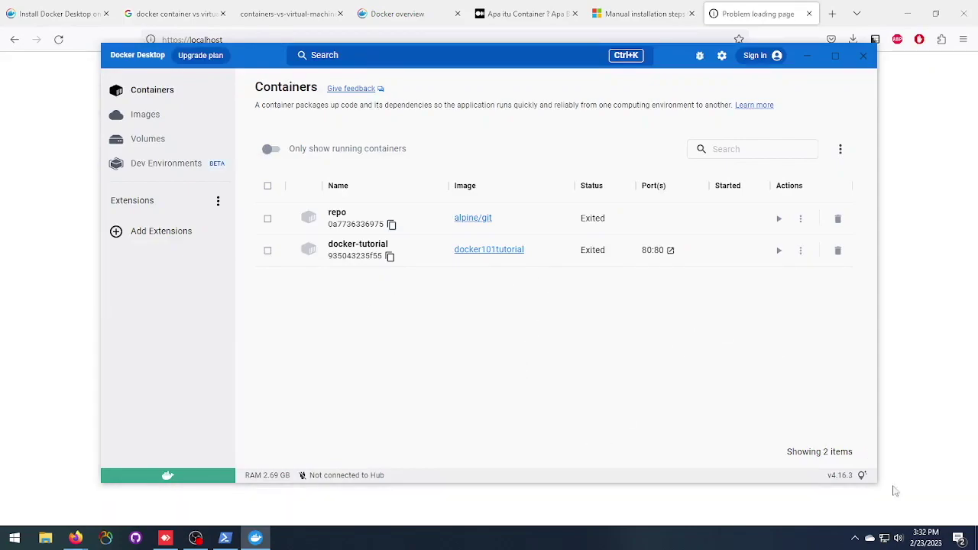
click(855, 538)
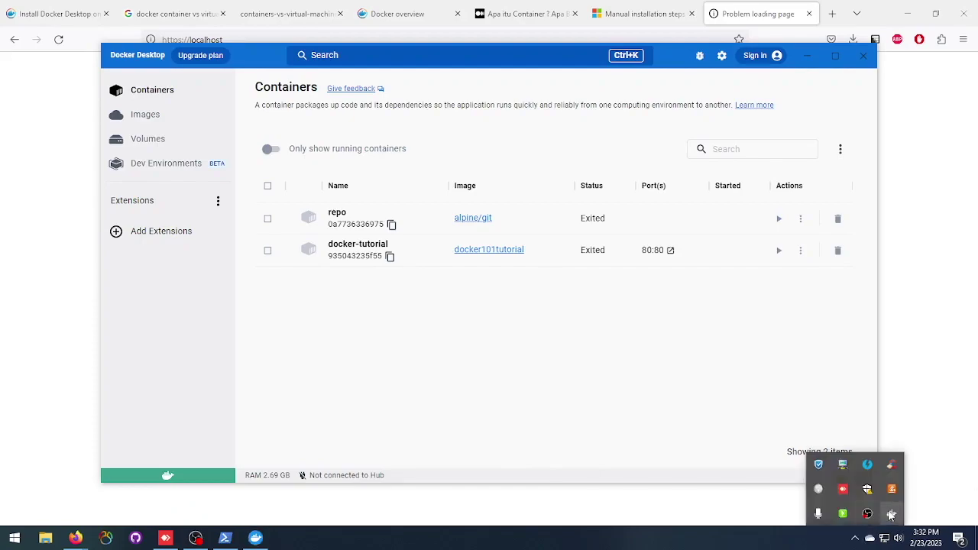
right_click(891, 515)
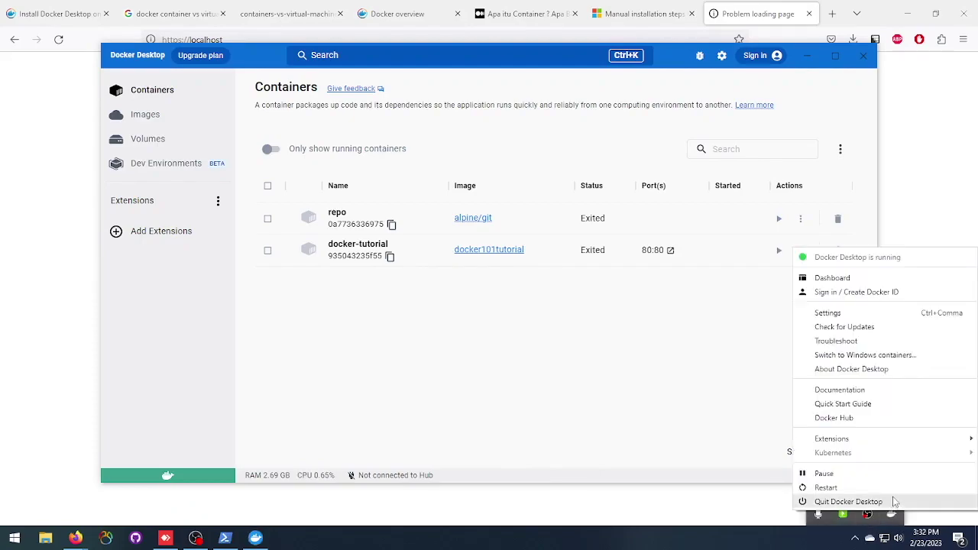
click(848, 502)
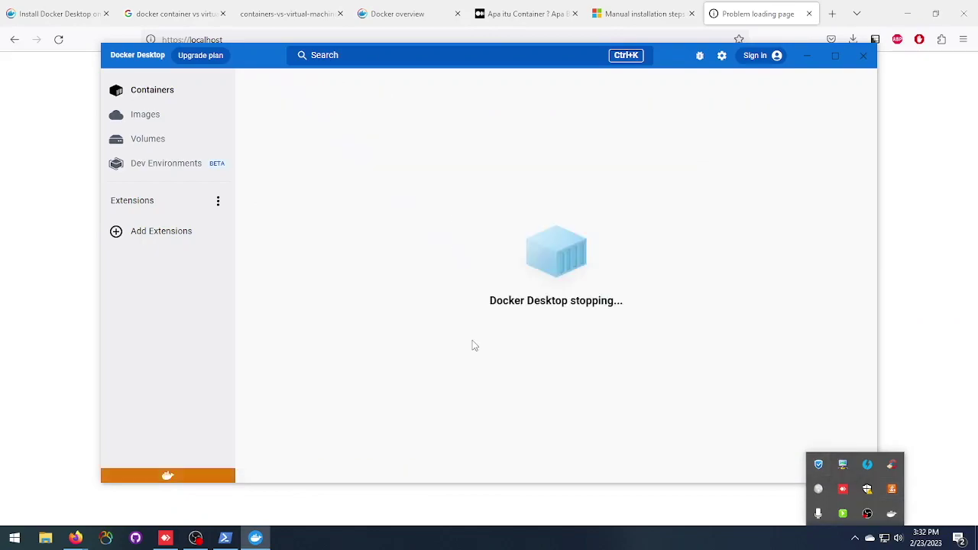